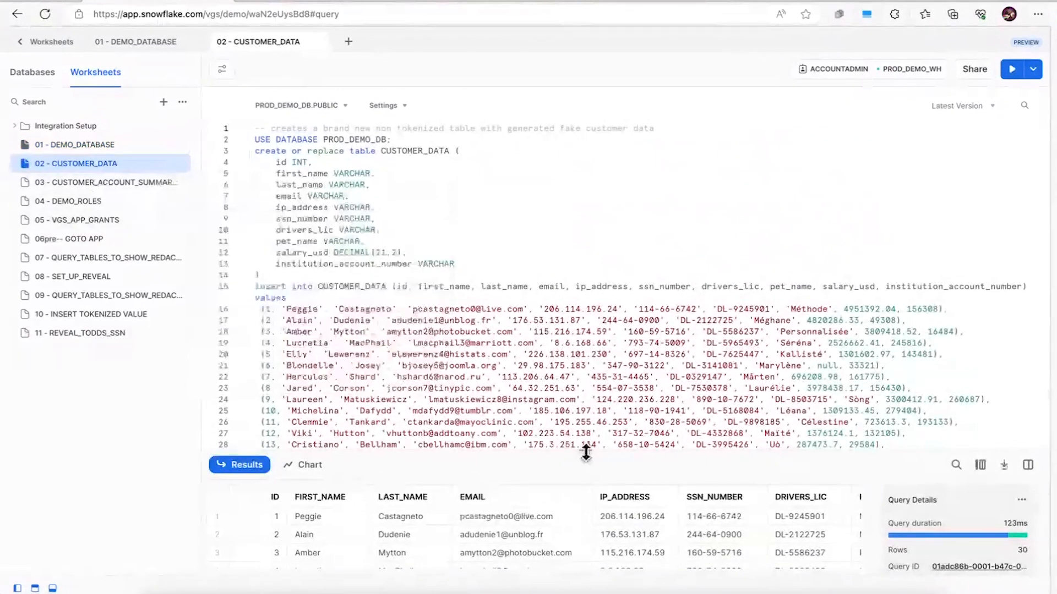
Step: Open the 03 customer account summary worksheet and run all its statements to create and fill the ACCOUNT_SUMMARY_DATA table
drag(585, 448, 586, 425)
click(148, 187)
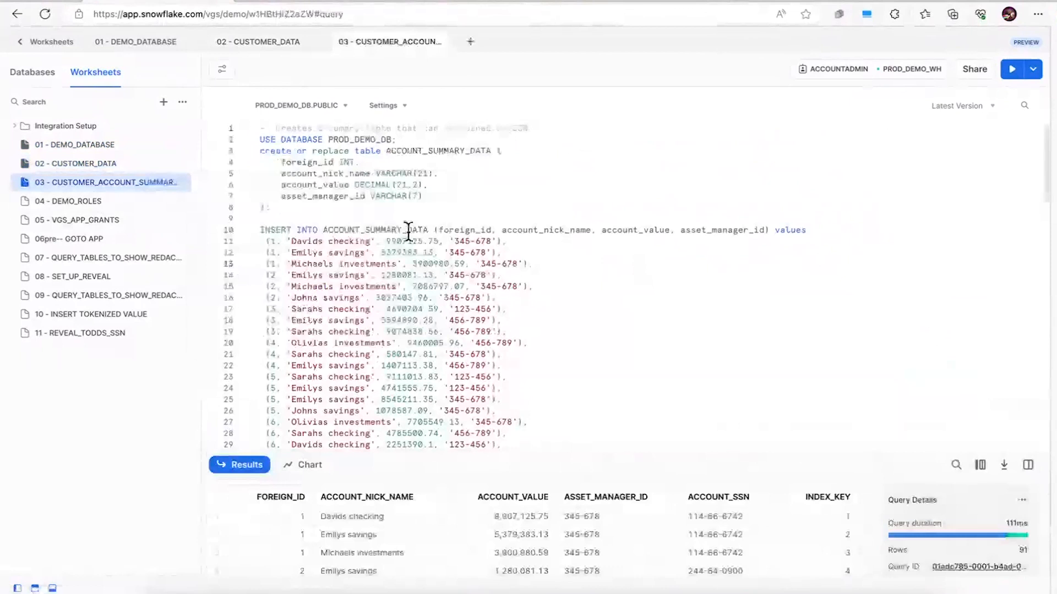
key(ctrl+shift+Return)
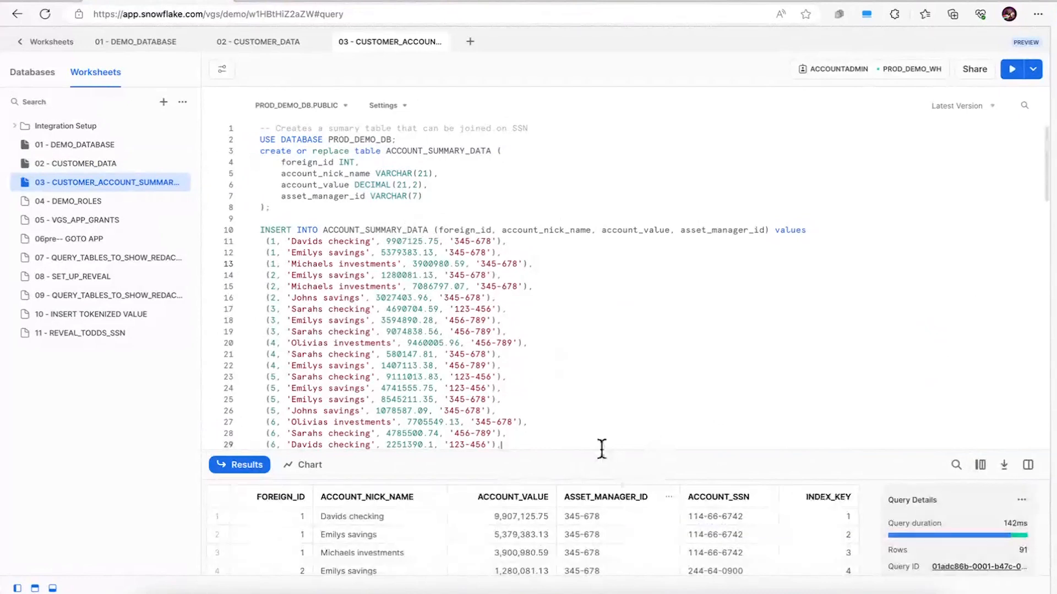
drag(602, 448, 608, 365)
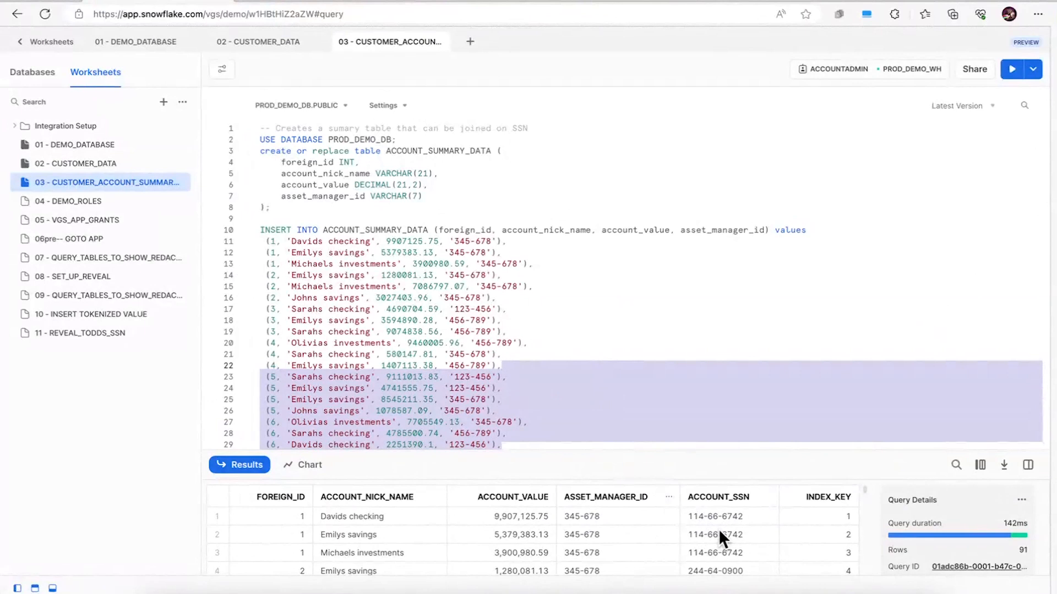
Step: Run the 04 - DEMO_ROLES worksheet to create and grant the demo roles, and run the 05 - VGS_APP_GRANTS worksheet
click(87, 207)
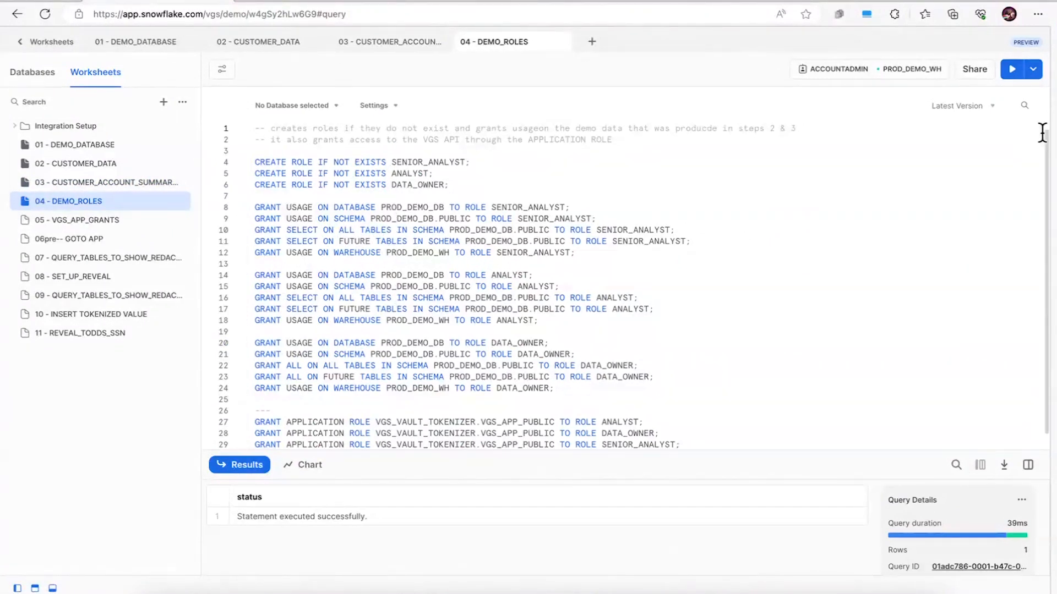
key(ctrl+shift+Return)
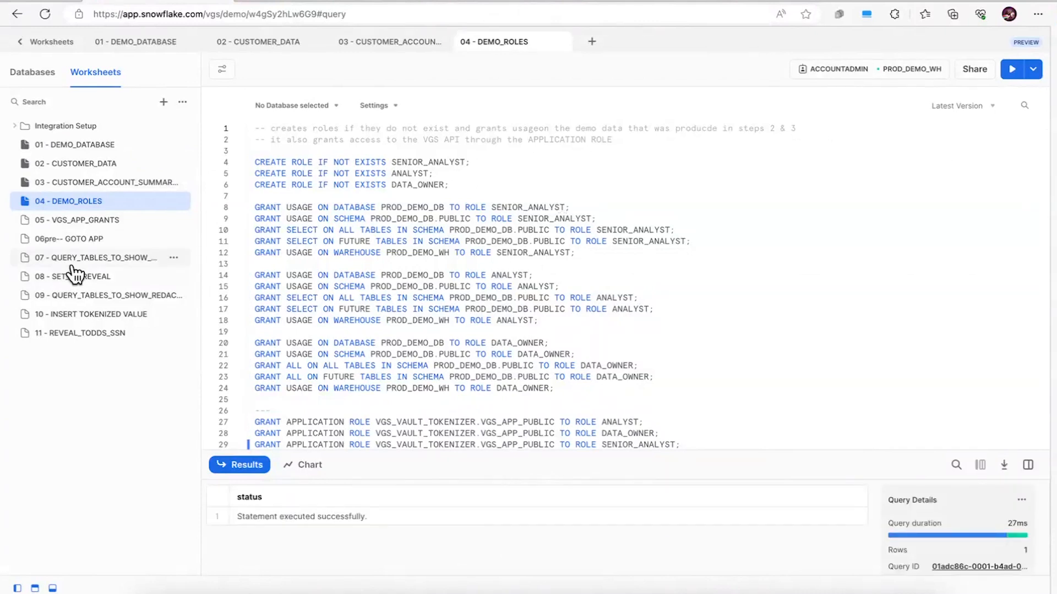
click(102, 221)
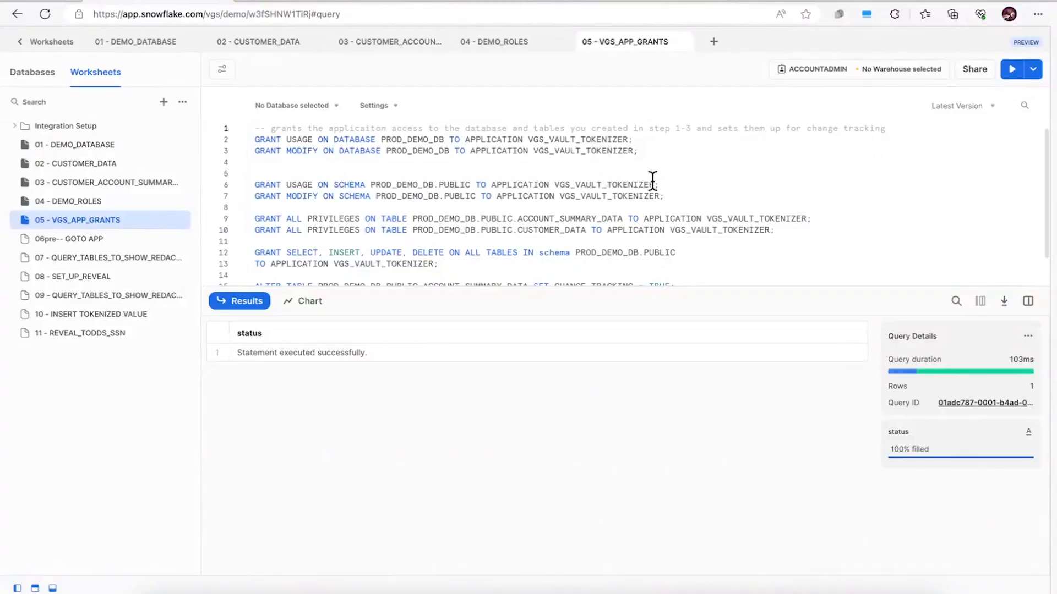
key(ctrl+Return)
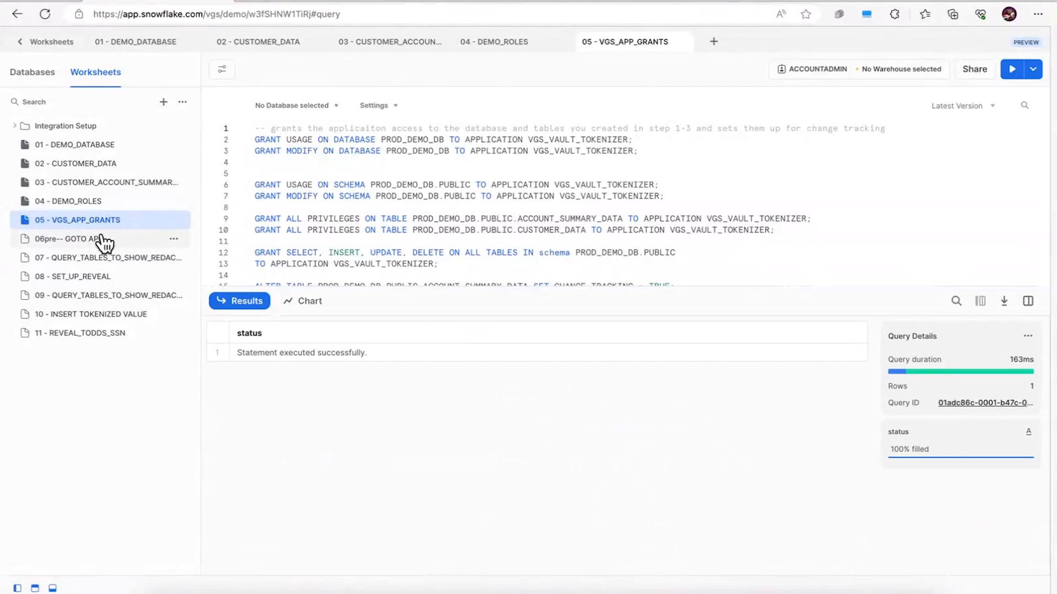
Step: Read the 06pre-- GOTO APP checklist and open the Tokenization page of the installed VGS Vault Tokenizer app
click(104, 240)
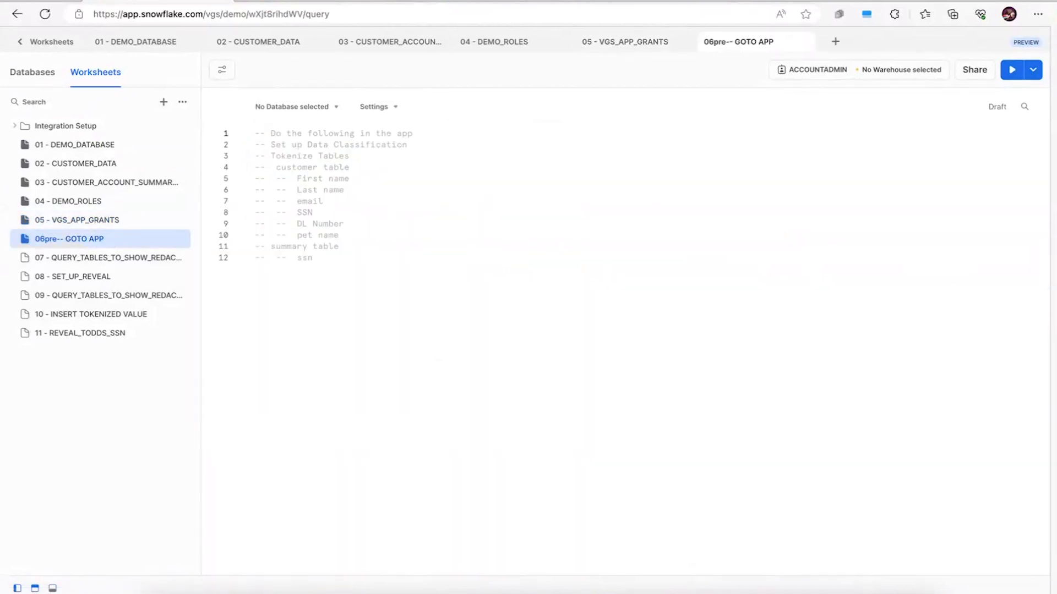
click(21, 45)
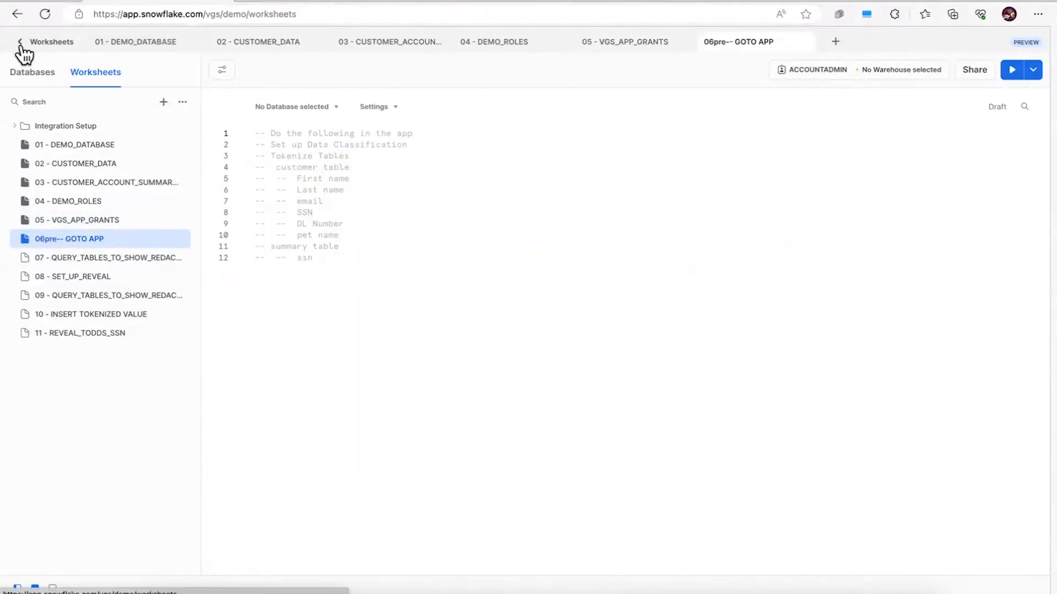
click(60, 150)
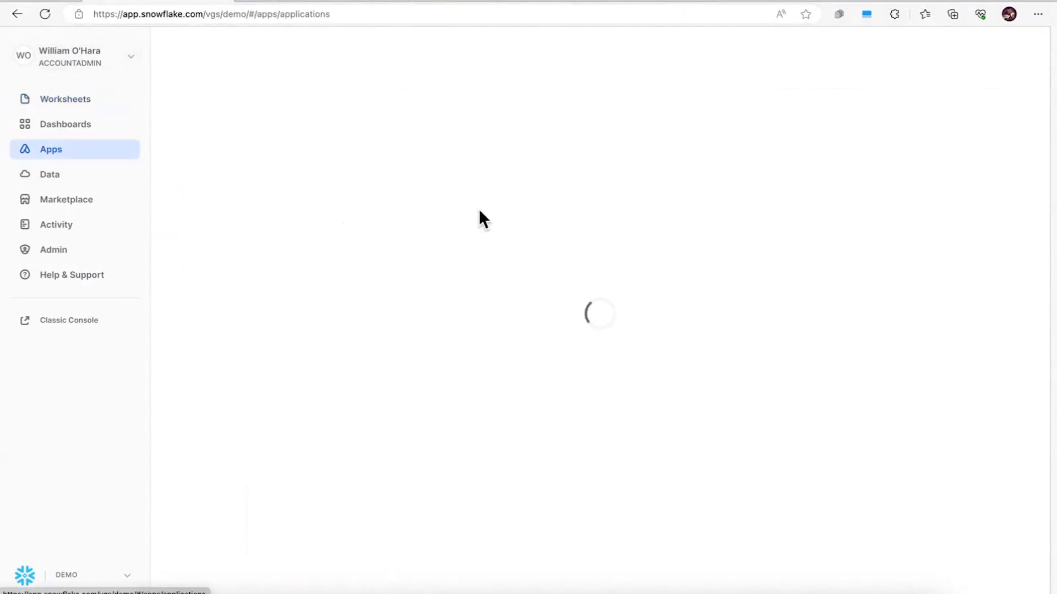
click(389, 185)
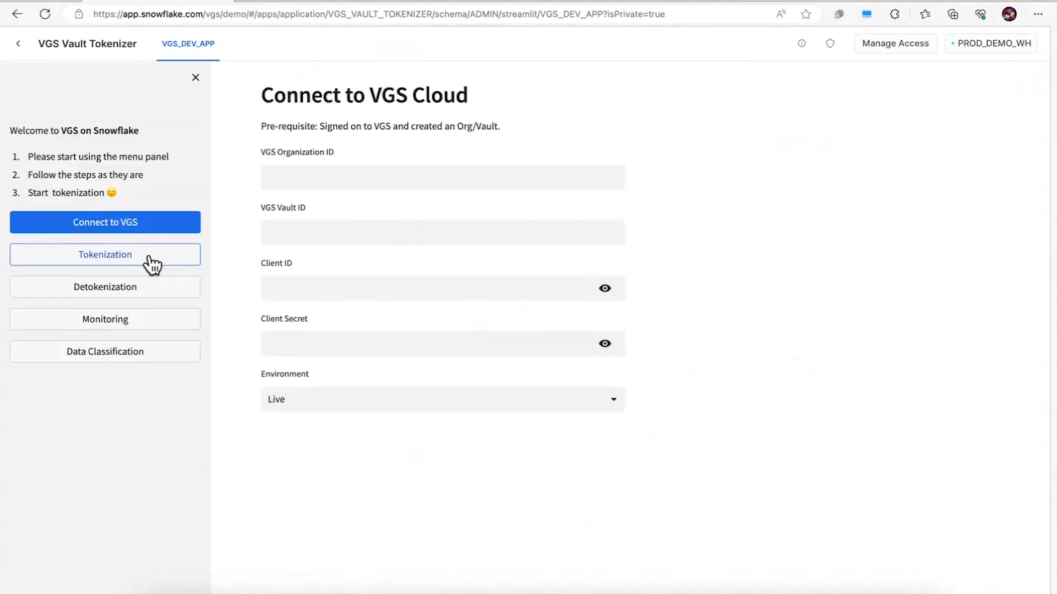
click(126, 255)
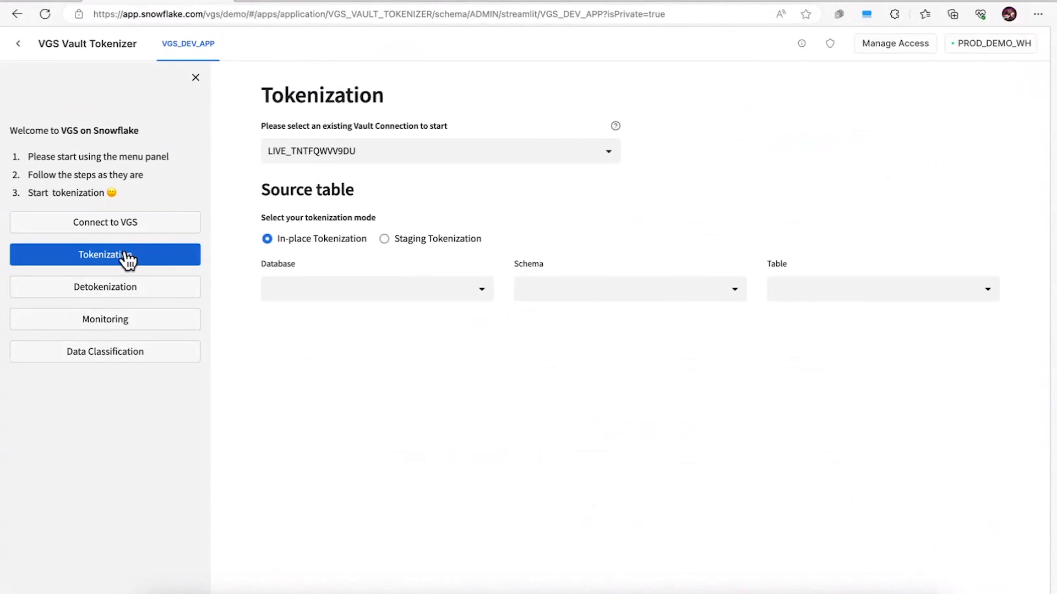
Step: Add a data classification tier named green that reveals to accountadmin
click(119, 358)
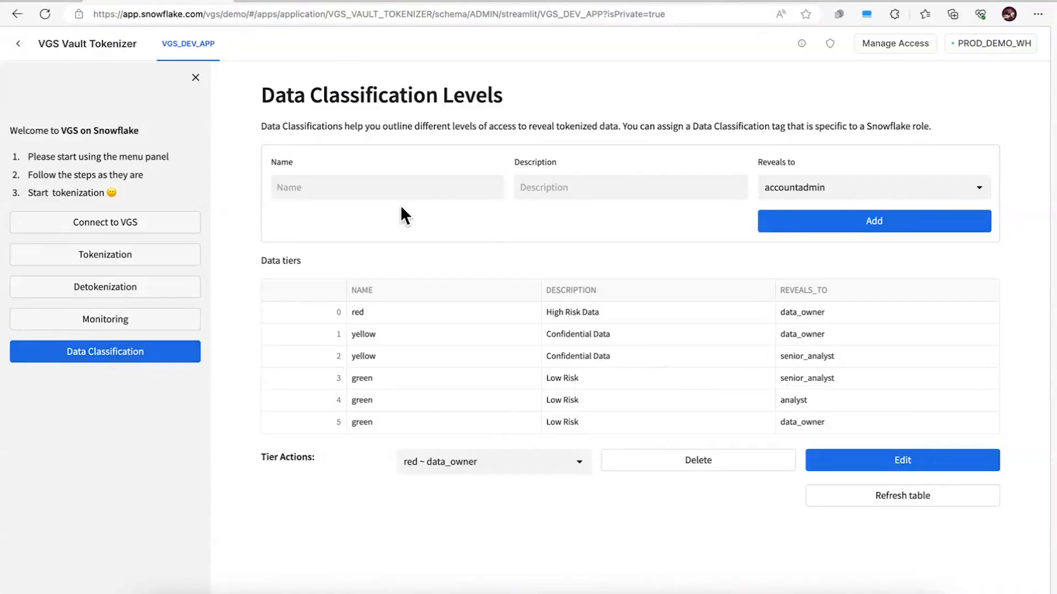
click(370, 188)
text(green)
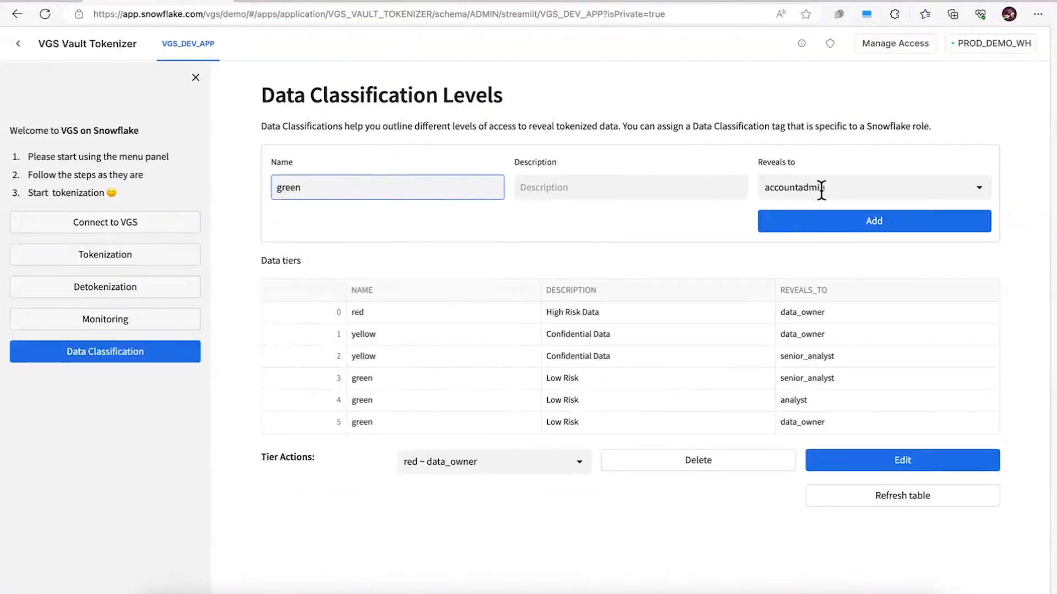
click(880, 227)
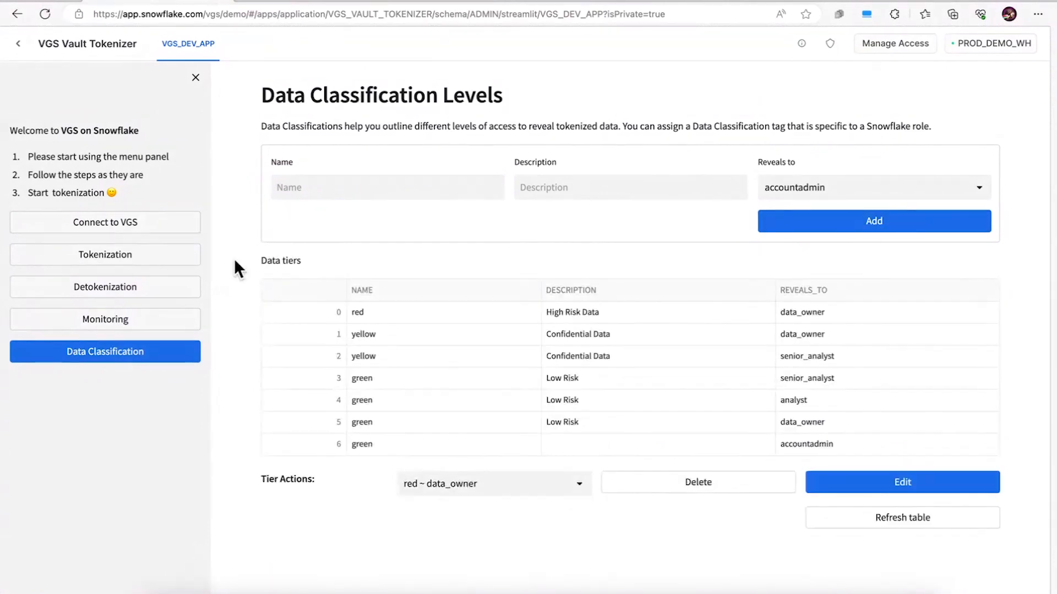
Step: Choose the PROD_DEMO_DB database, PUBLIC schema and CUSTOMER_DATA table as the source for in-place tokenization
click(144, 264)
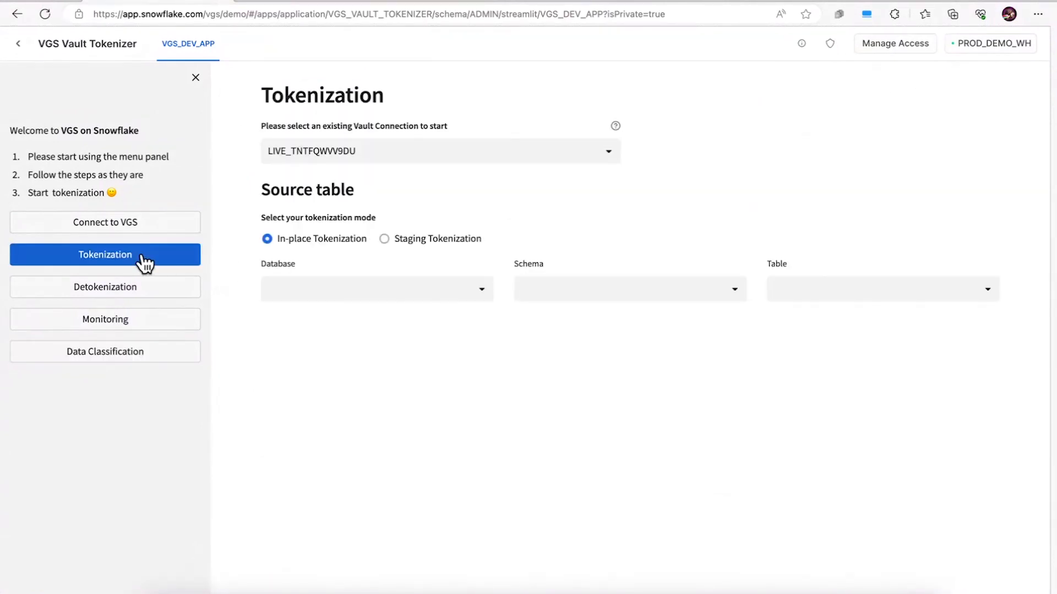
click(483, 290)
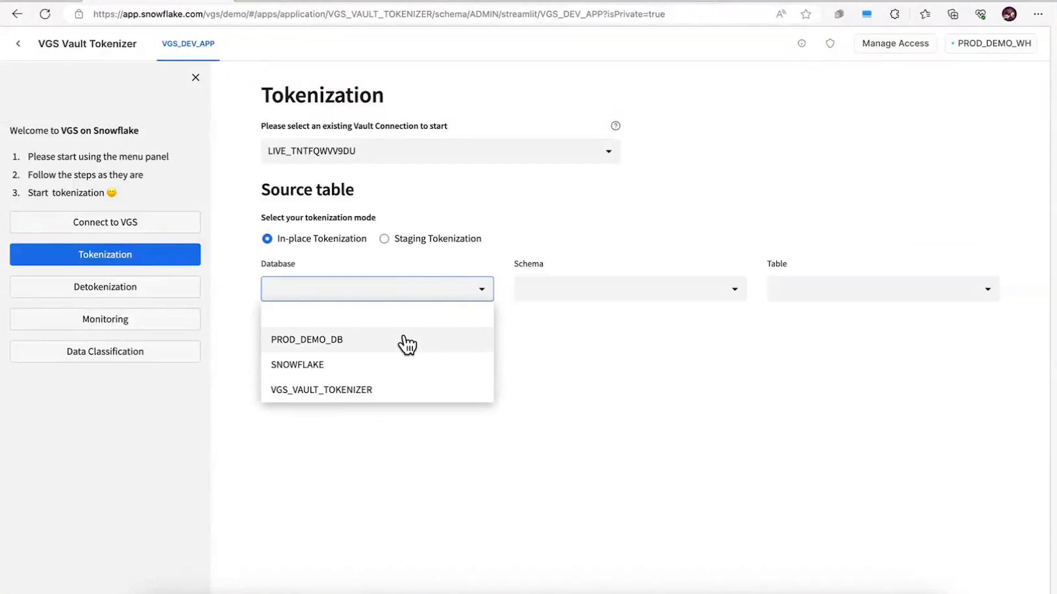
click(403, 339)
click(738, 287)
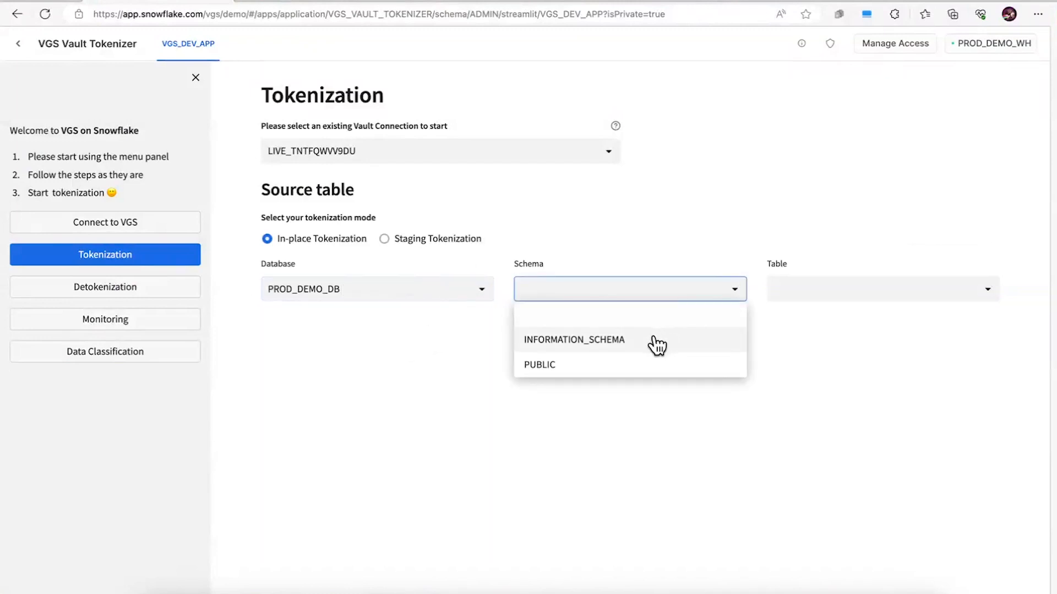
click(627, 366)
click(832, 295)
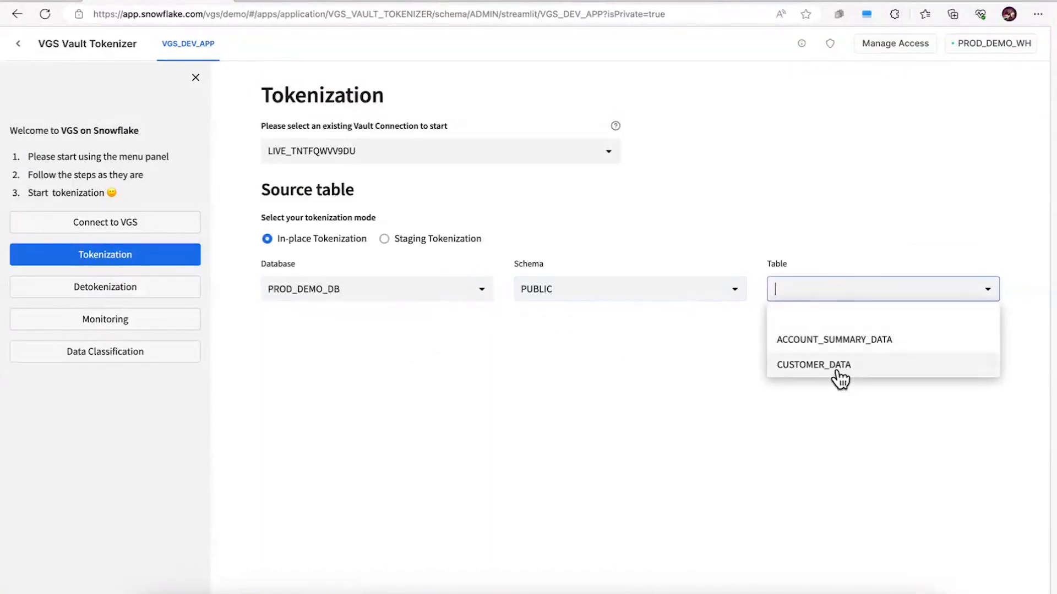
click(839, 373)
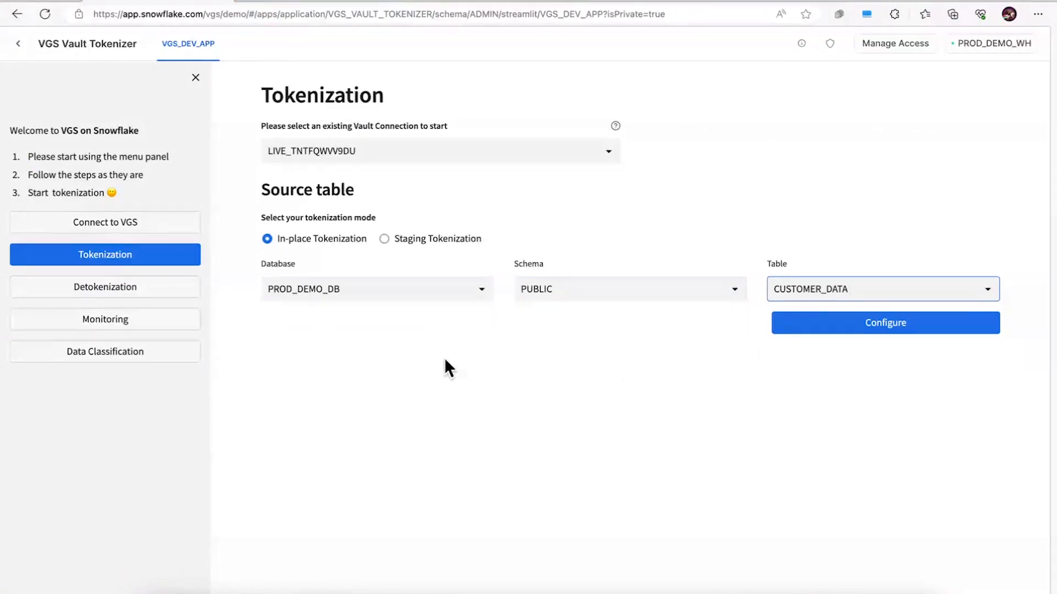
Step: Load the column configuration for the CUSTOMER_DATA table and set its primary key to ID
click(920, 326)
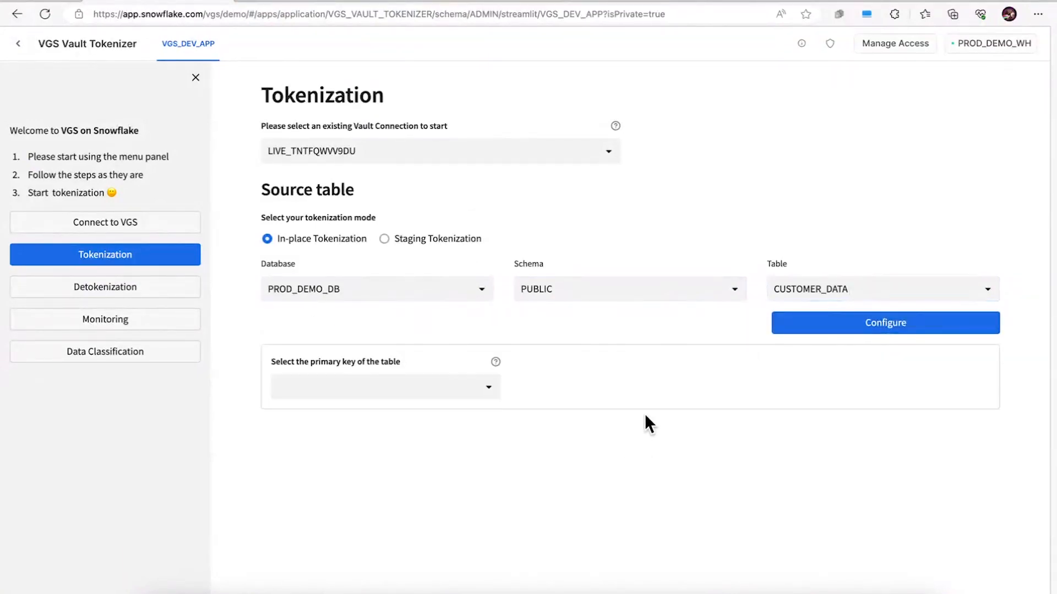
scroll(645, 416, down, 5)
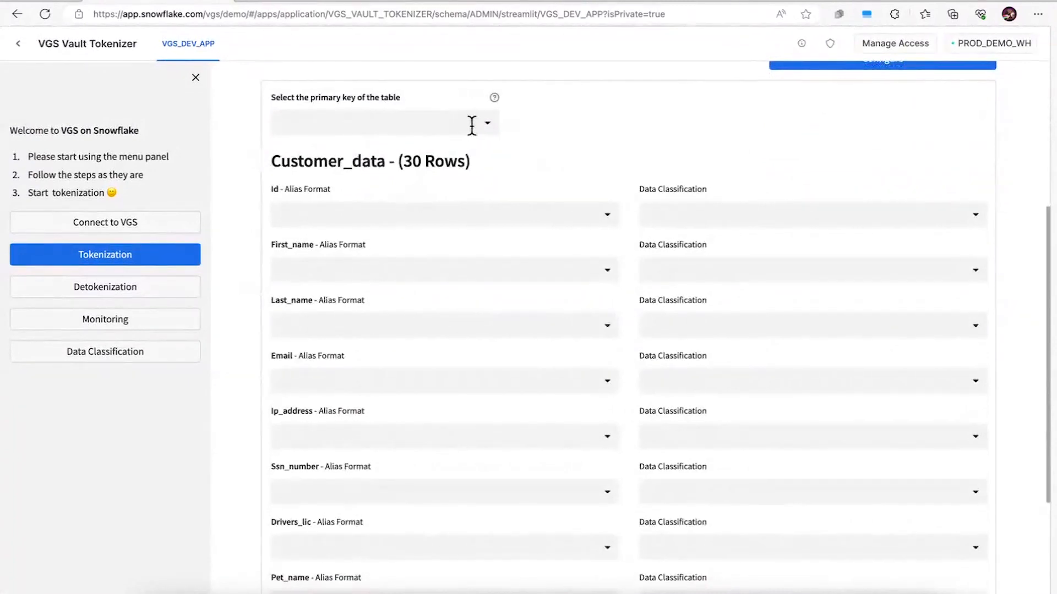
click(472, 123)
click(357, 175)
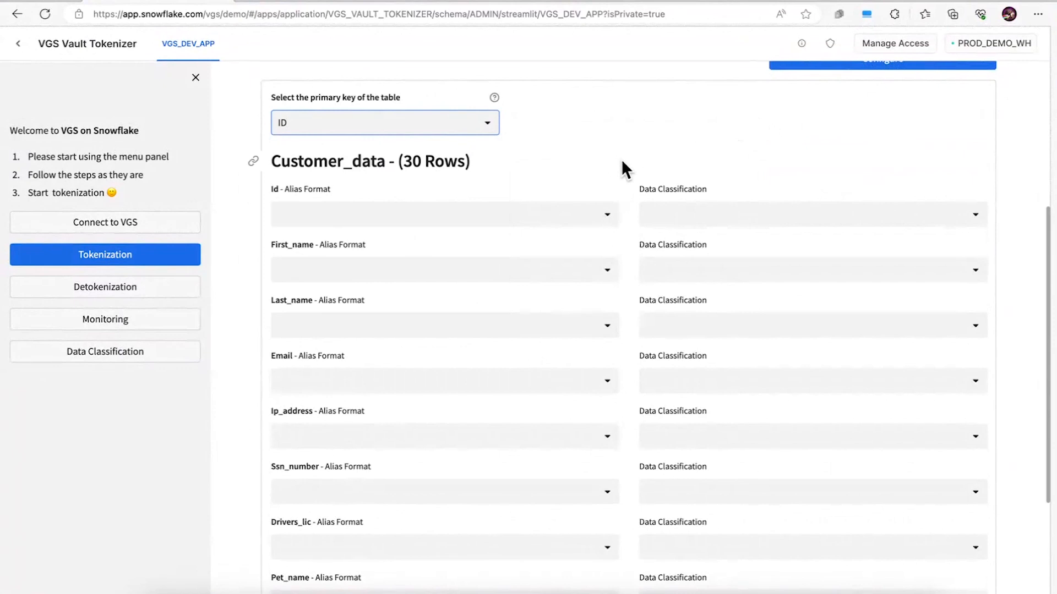
Step: Set the alias format of the First_name, Last_name and Email columns to UUID
scroll(622, 165, down, 1)
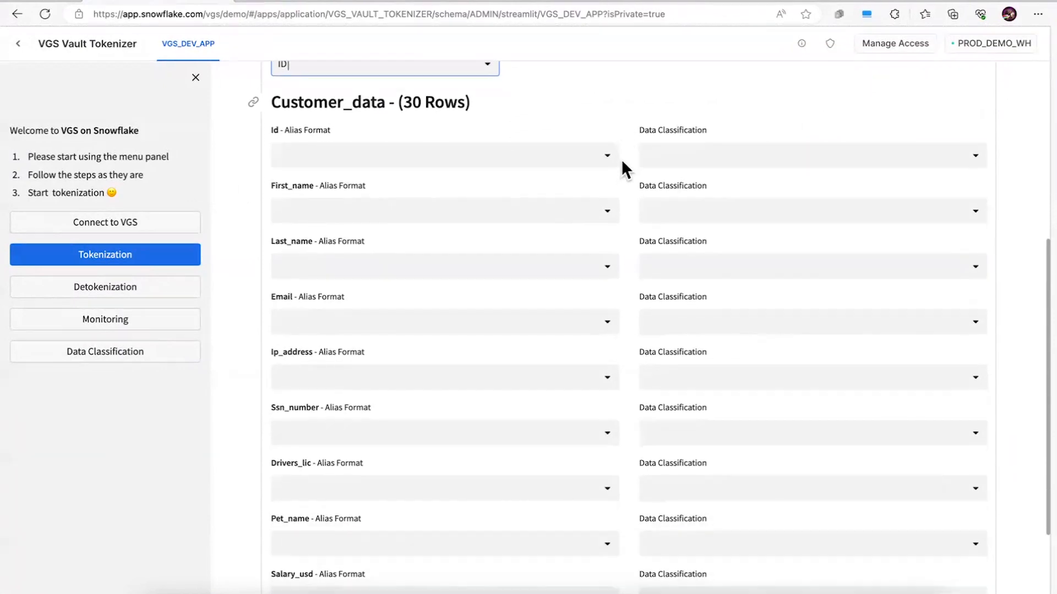
click(600, 212)
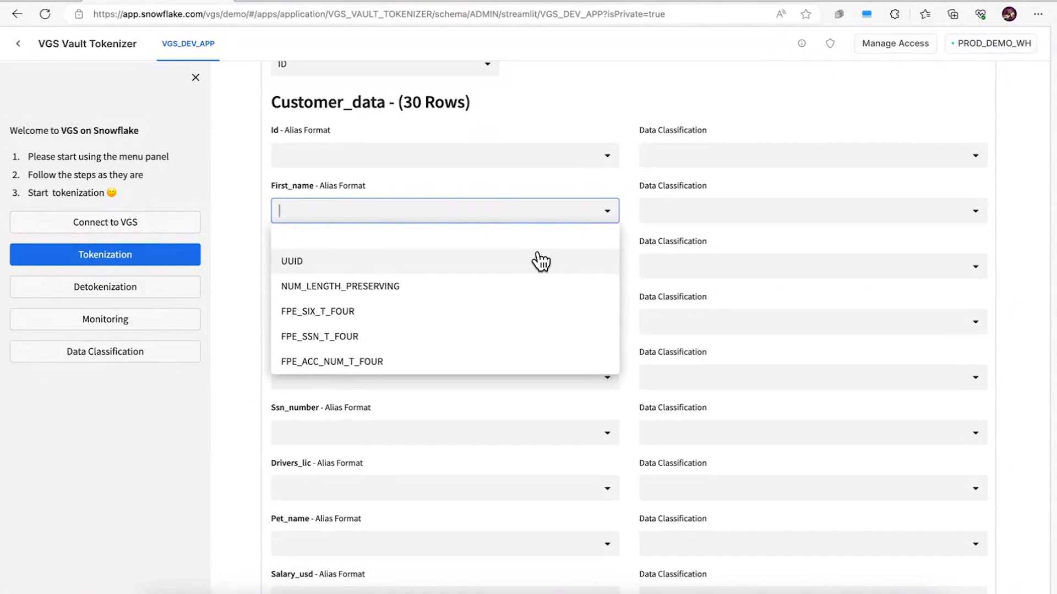
click(540, 261)
click(496, 267)
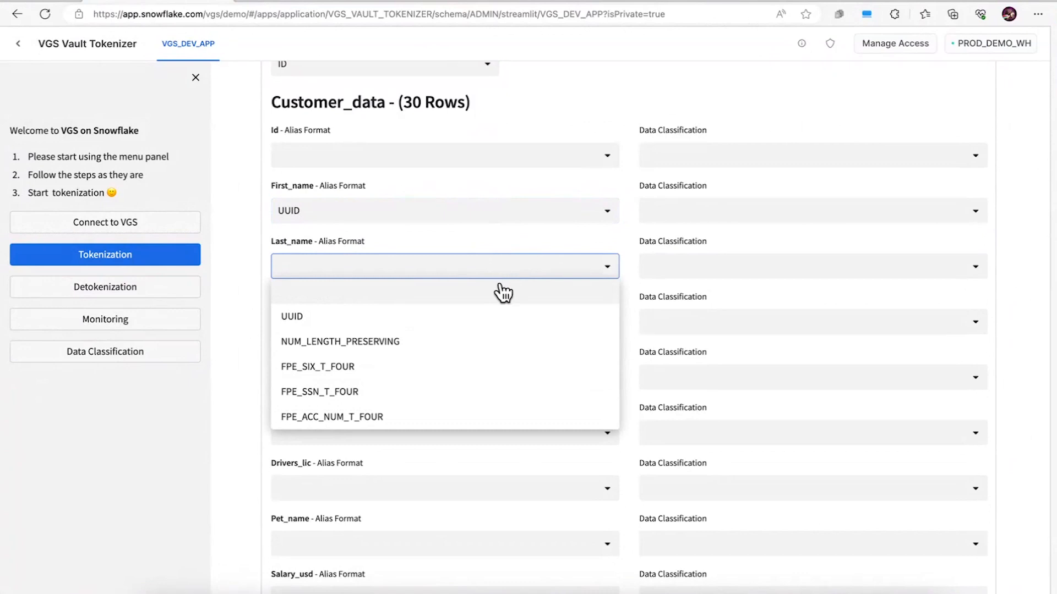
click(454, 322)
click(408, 323)
click(377, 378)
Step: Set the alias format of the Ssn_number, Drivers_lic and Pet_name columns to UUID
click(361, 436)
click(336, 483)
click(339, 489)
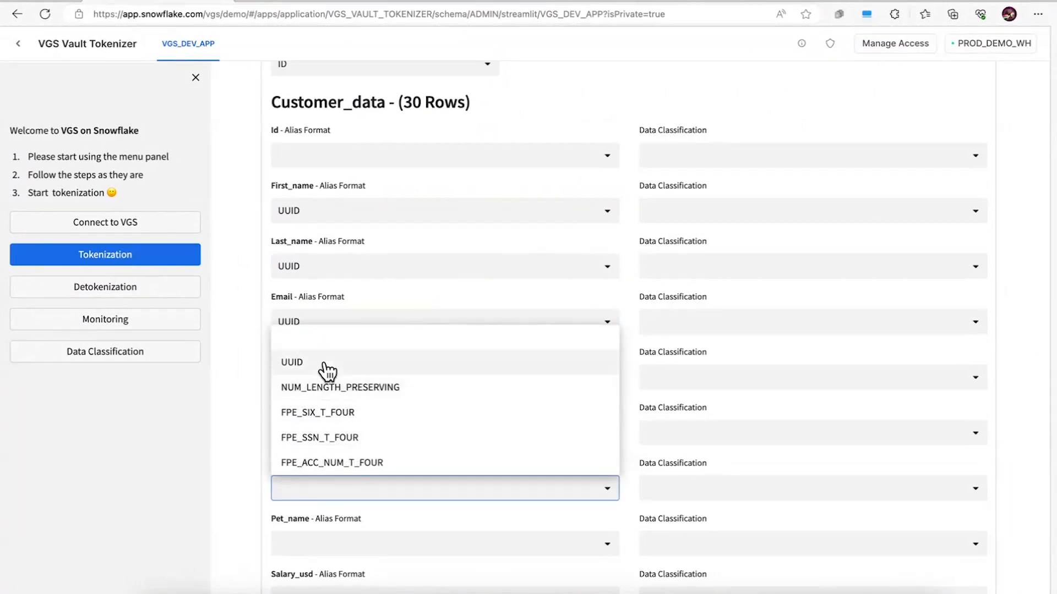
click(328, 368)
scroll(382, 511, down, 1)
click(359, 474)
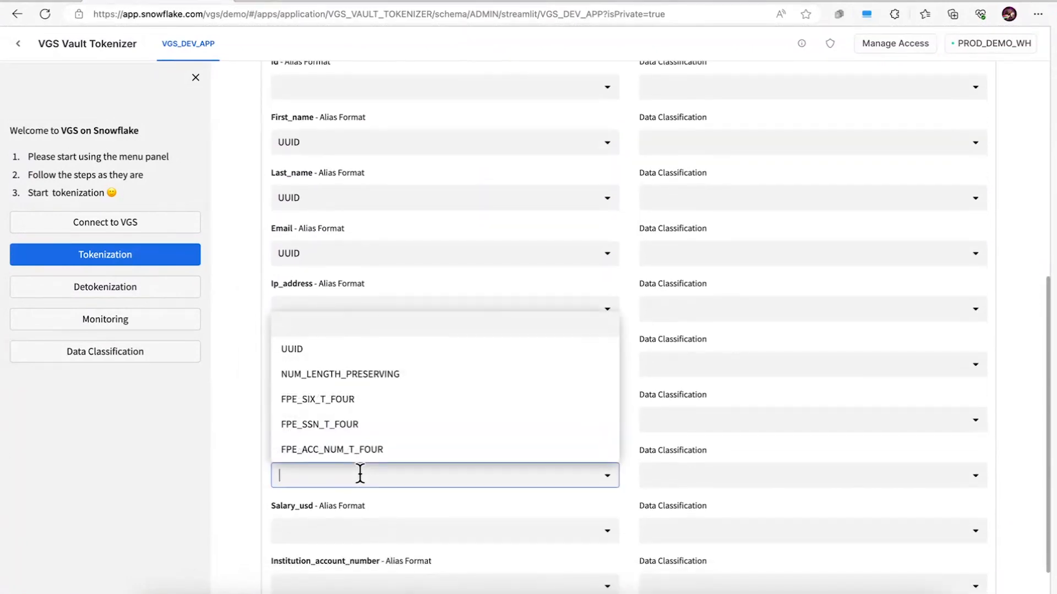
click(325, 350)
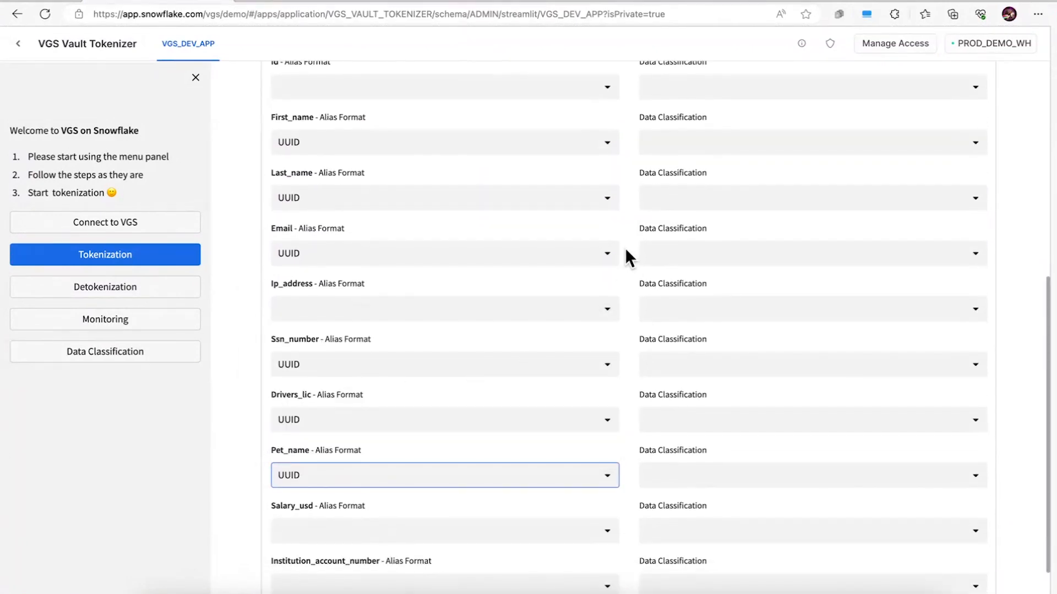
Step: Review the column tokenization settings and the list of defined data classification tiers
scroll(625, 247, up, 1)
scroll(633, 253, up, 4)
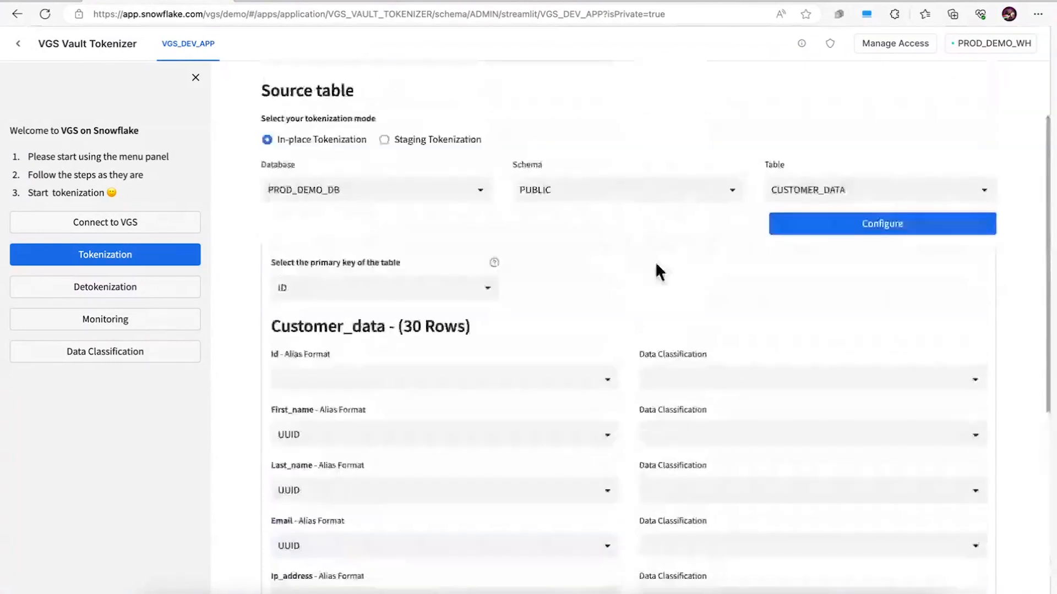
scroll(658, 269, down, 3)
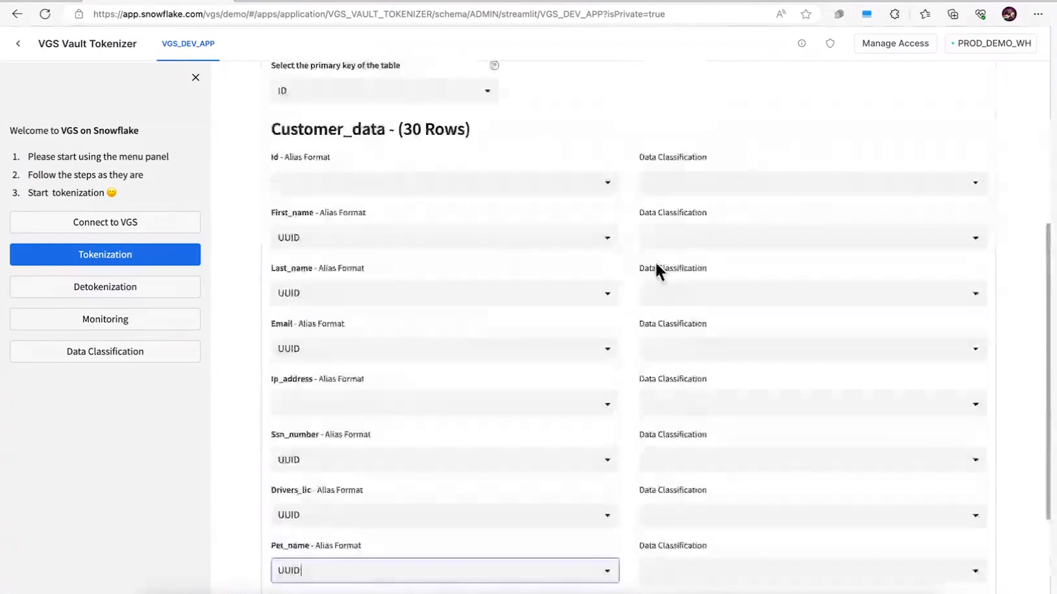
scroll(656, 269, down, 1)
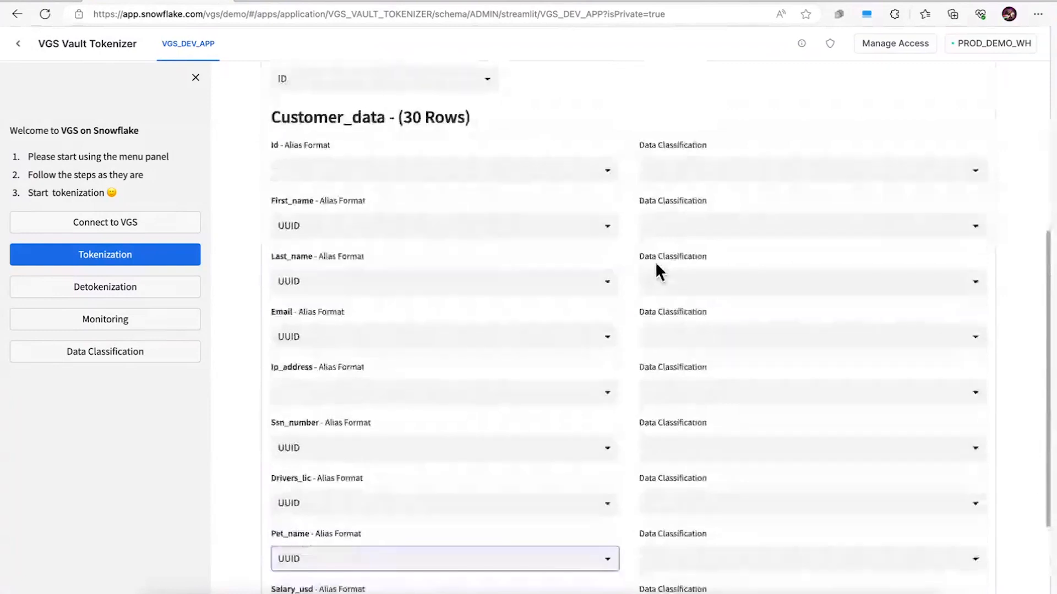
click(91, 358)
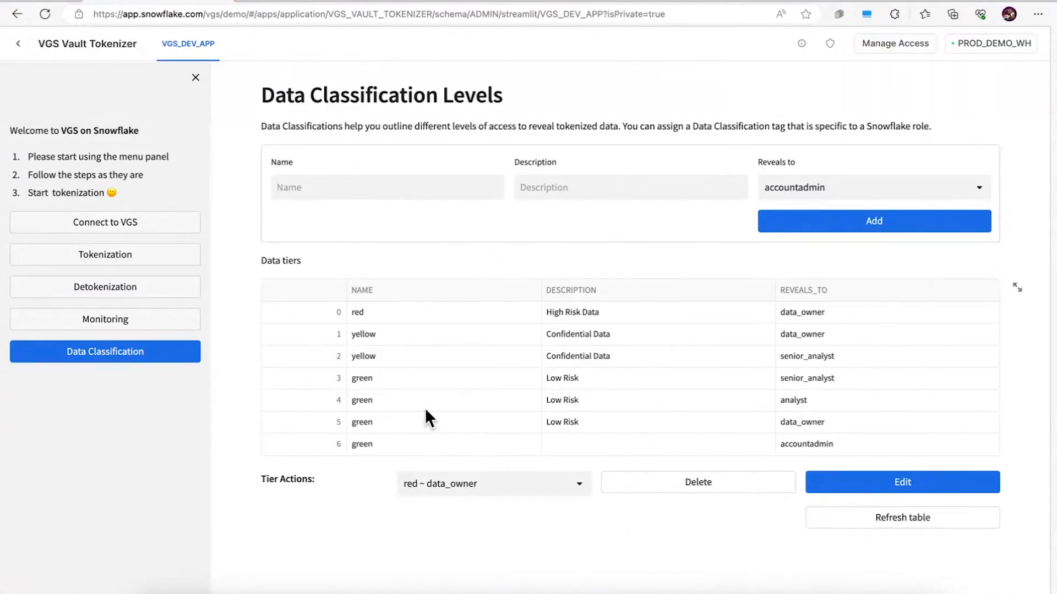
Step: Select the CUSTOMER_DATA table in the PUBLIC schema of PROD_DEMO_DB as the source for in-place tokenization
click(124, 258)
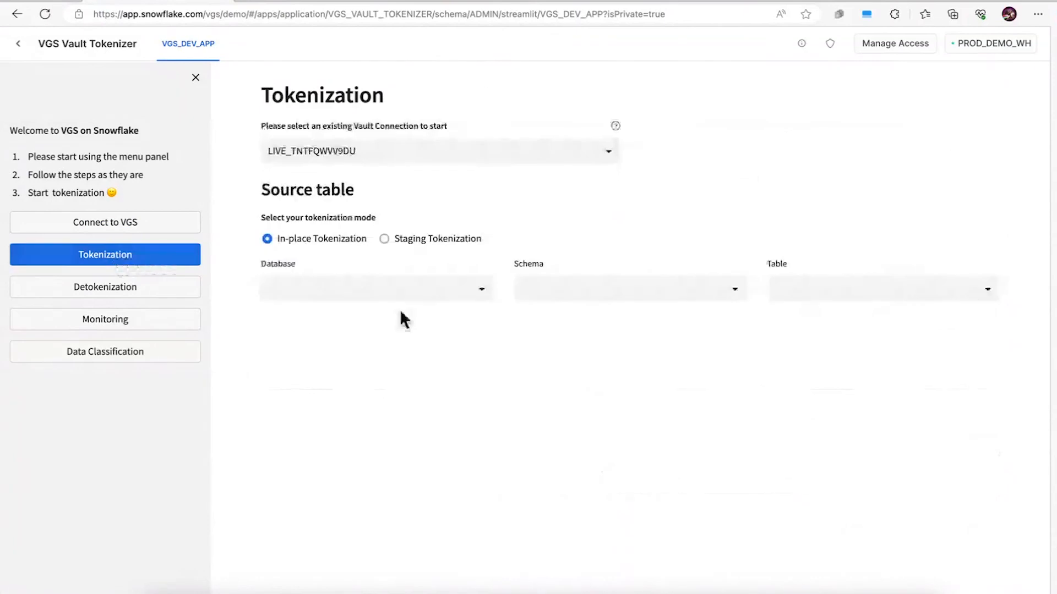
click(477, 292)
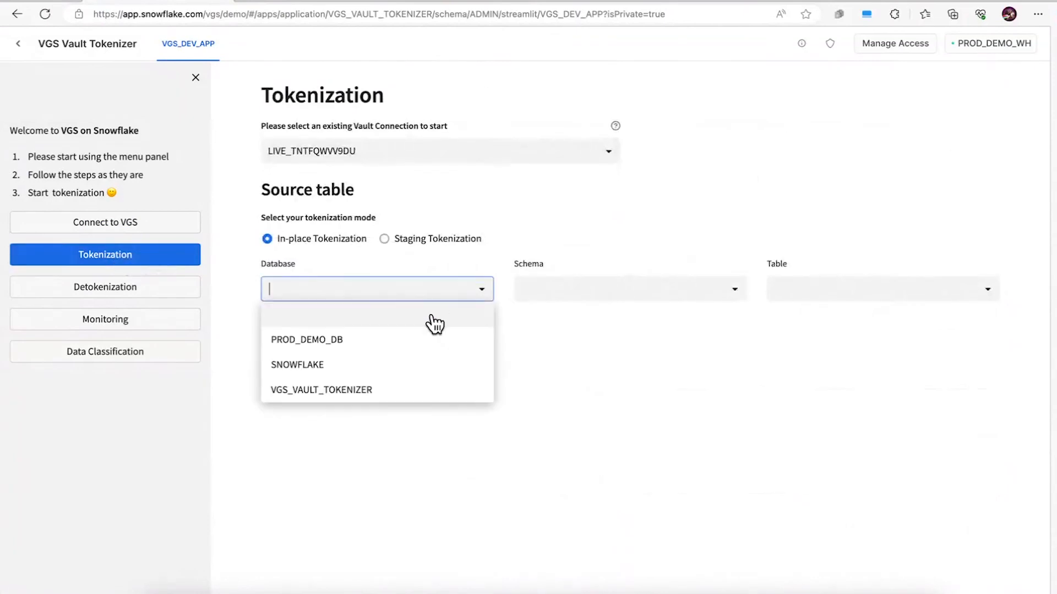
click(392, 332)
click(732, 289)
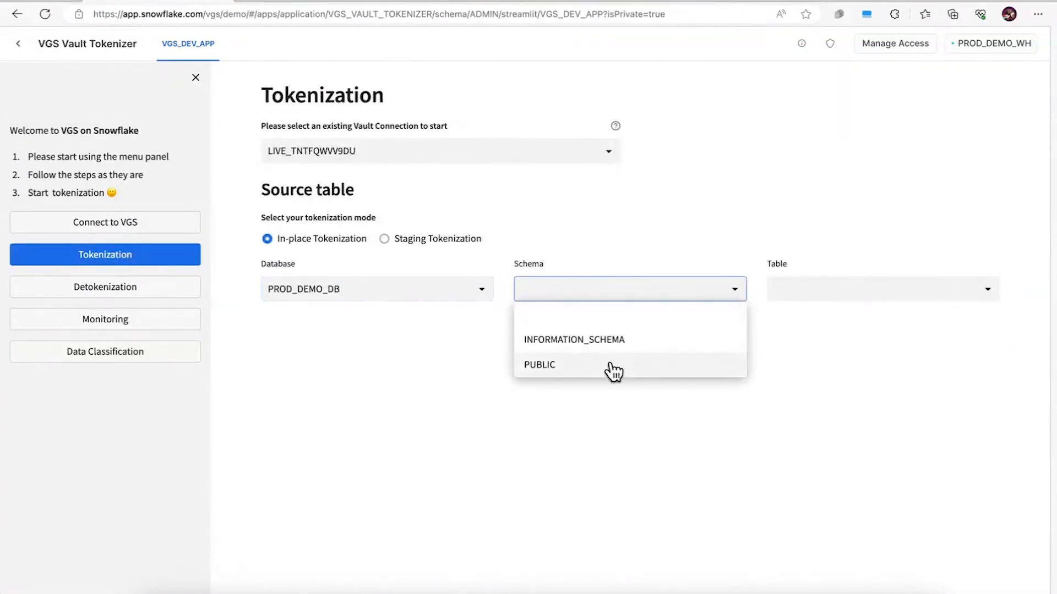
click(612, 365)
click(917, 288)
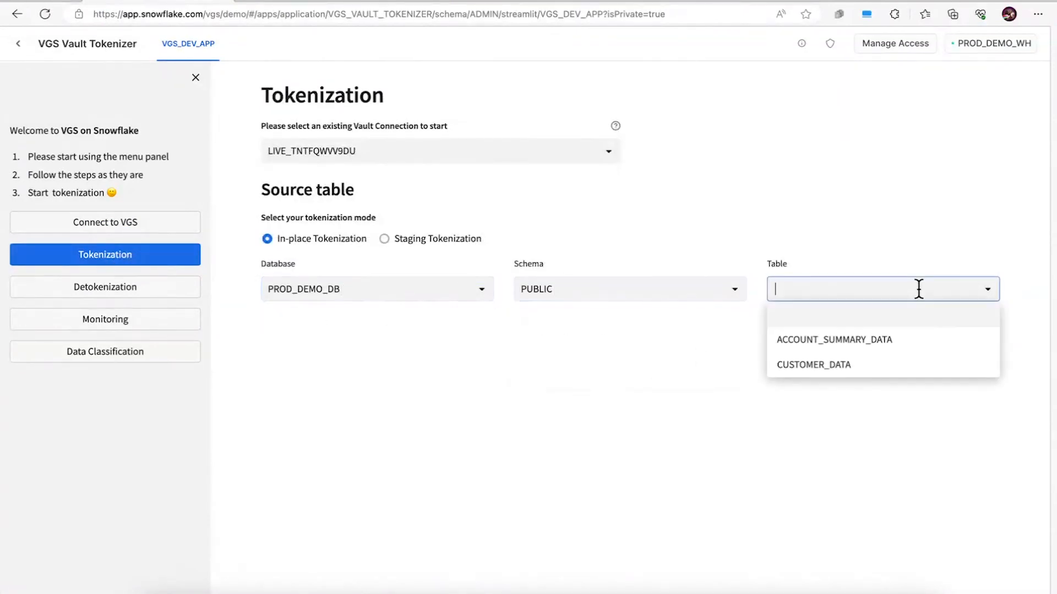
click(847, 381)
Step: Set the primary key of the CUSTOMER_DATA table to ID
scroll(504, 359, down, 2)
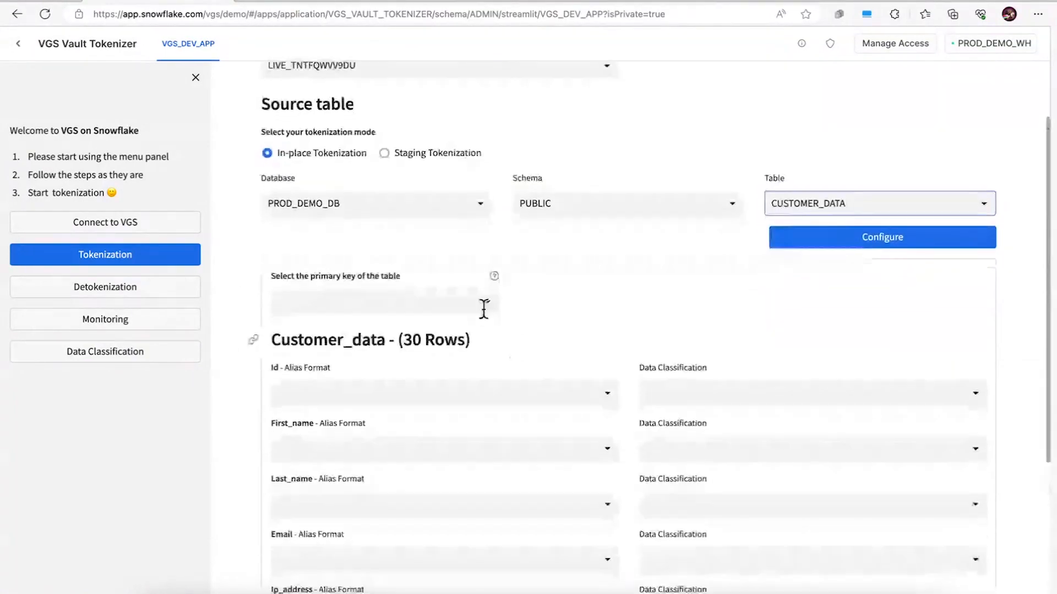
click(488, 288)
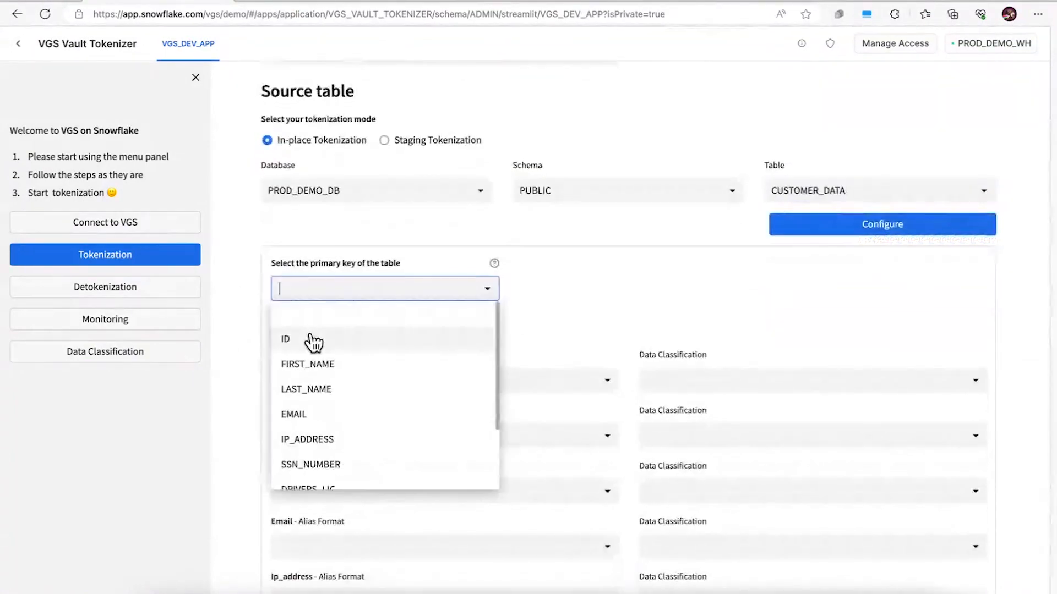
click(313, 339)
Step: Assign the UUID alias format to the First_name, Last_name and Email columns
scroll(311, 332, down, 2)
click(562, 299)
click(401, 346)
click(401, 357)
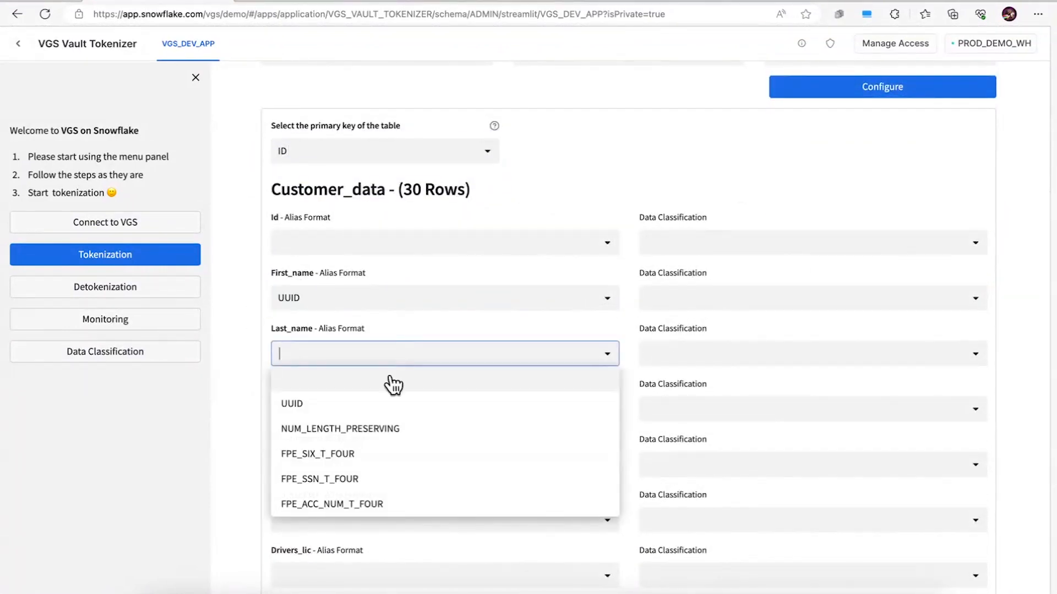
click(361, 407)
scroll(361, 410, down, 2)
click(375, 288)
click(350, 338)
Step: Assign the UUID alias format to the Ssn_number, Drivers_lic and Pet_name columns
scroll(349, 334, down, 1)
click(341, 333)
click(313, 383)
click(312, 383)
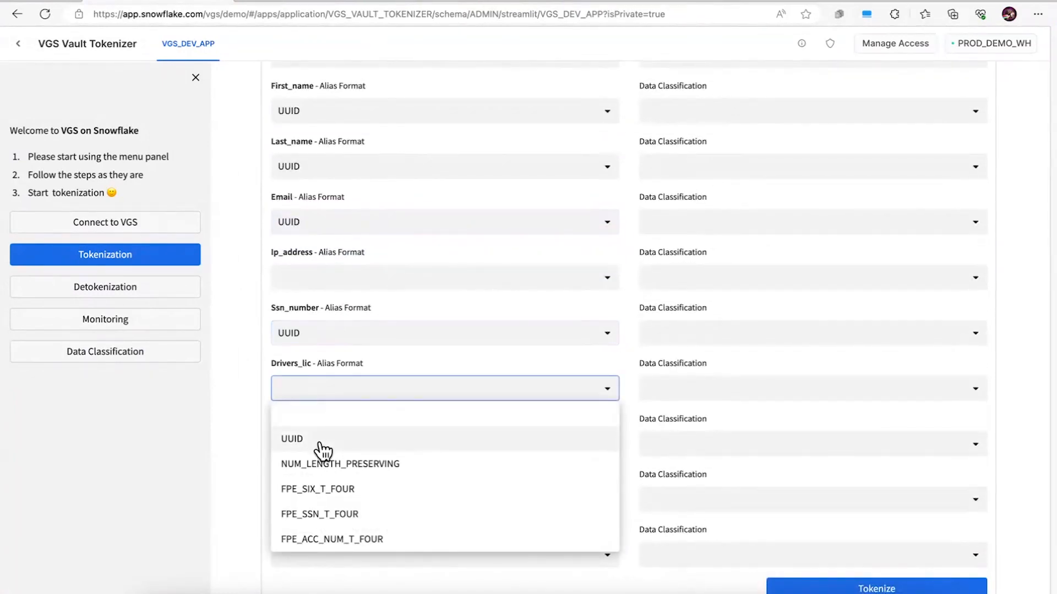
click(321, 440)
scroll(320, 440, down, 1)
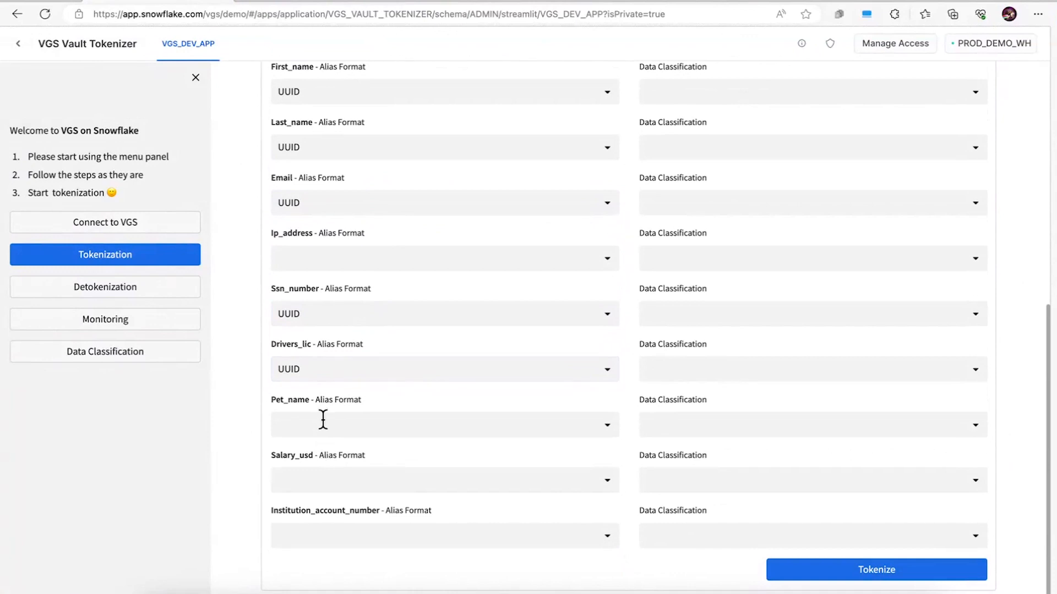
click(321, 425)
click(310, 474)
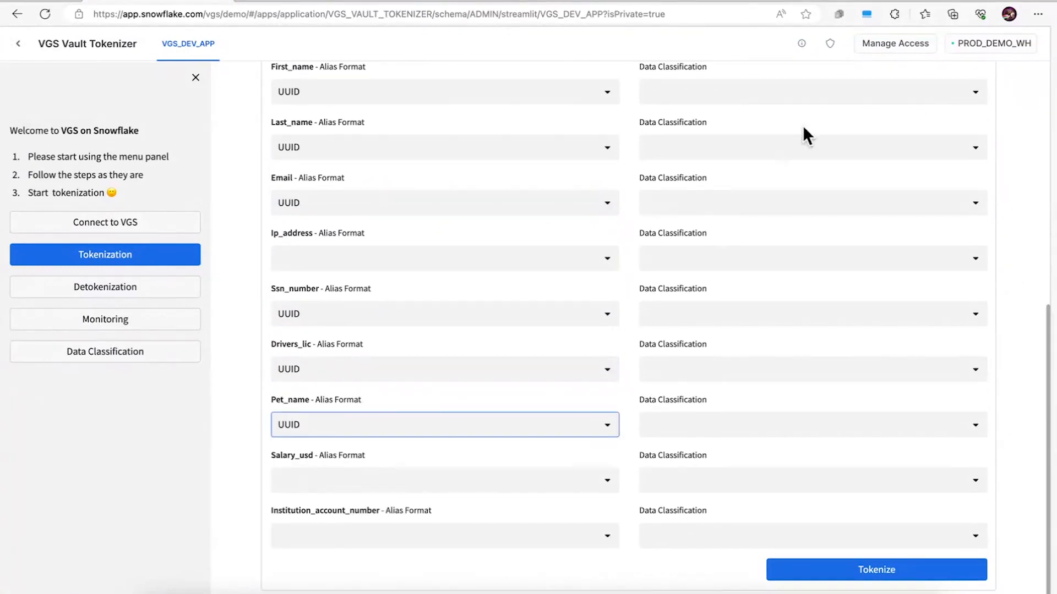
Step: Set the data classification of the First_name, Last_name and Email columns to yellow
scroll(804, 134, up, 1)
click(736, 144)
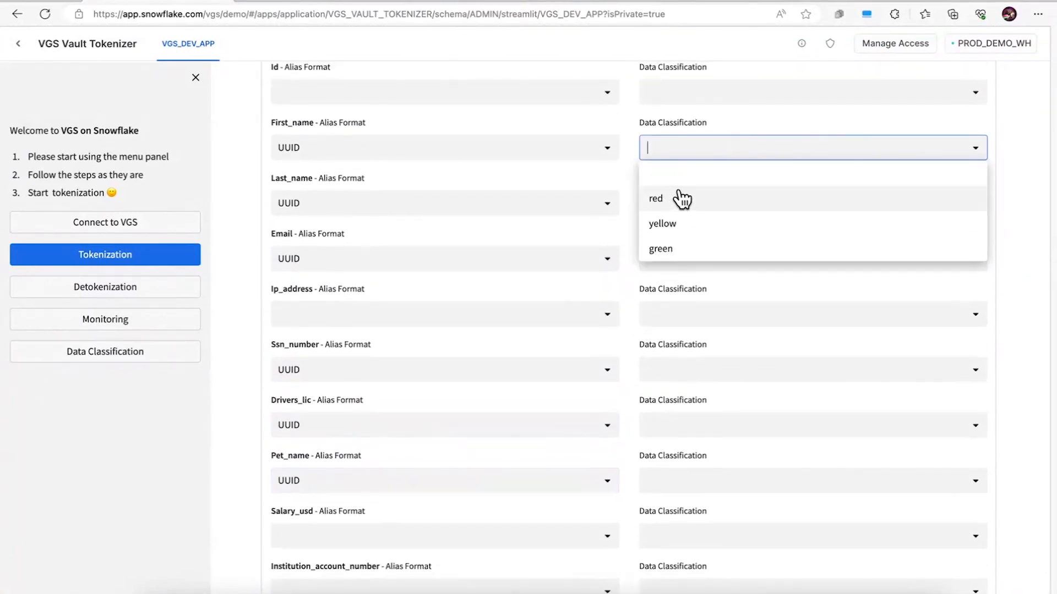
click(672, 222)
click(669, 205)
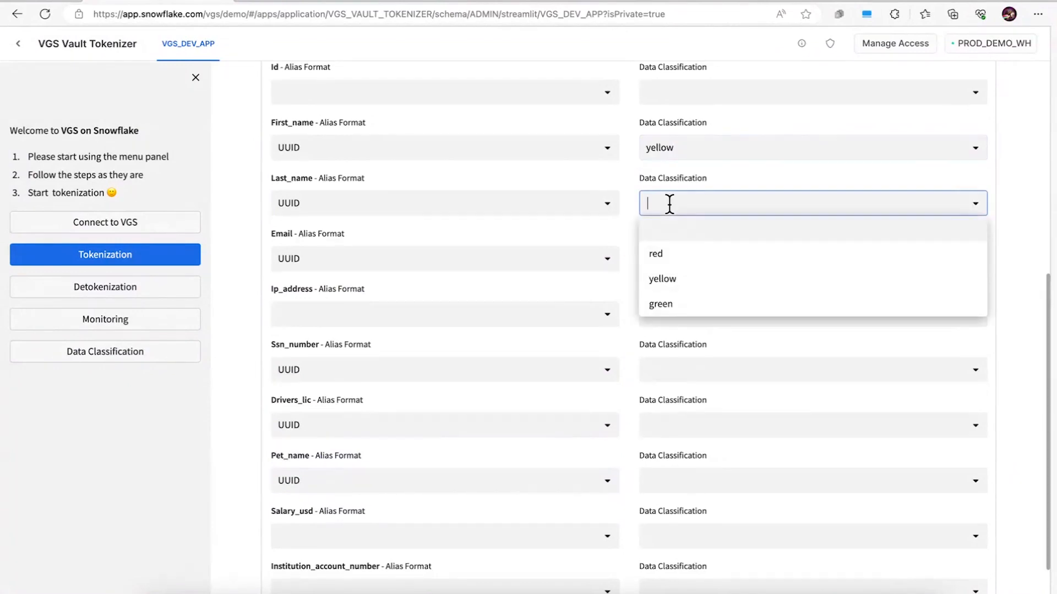
click(664, 278)
click(707, 264)
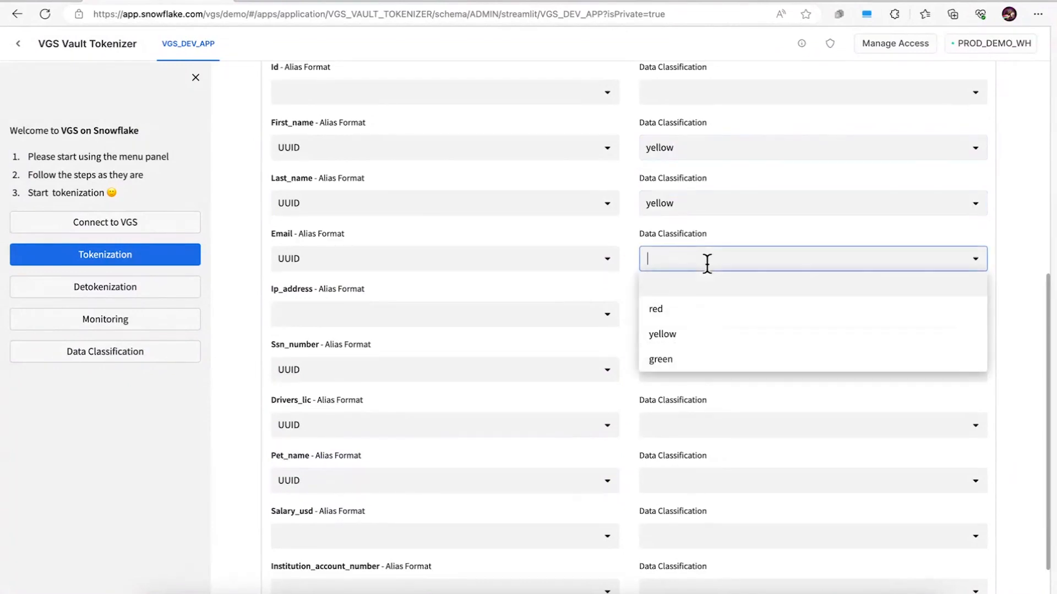
click(666, 335)
Step: Classify Ssn_number and Drivers_lic as red and Pet_name as green, and start tokenizing CUSTOMER_DATA
scroll(664, 331, down, 1)
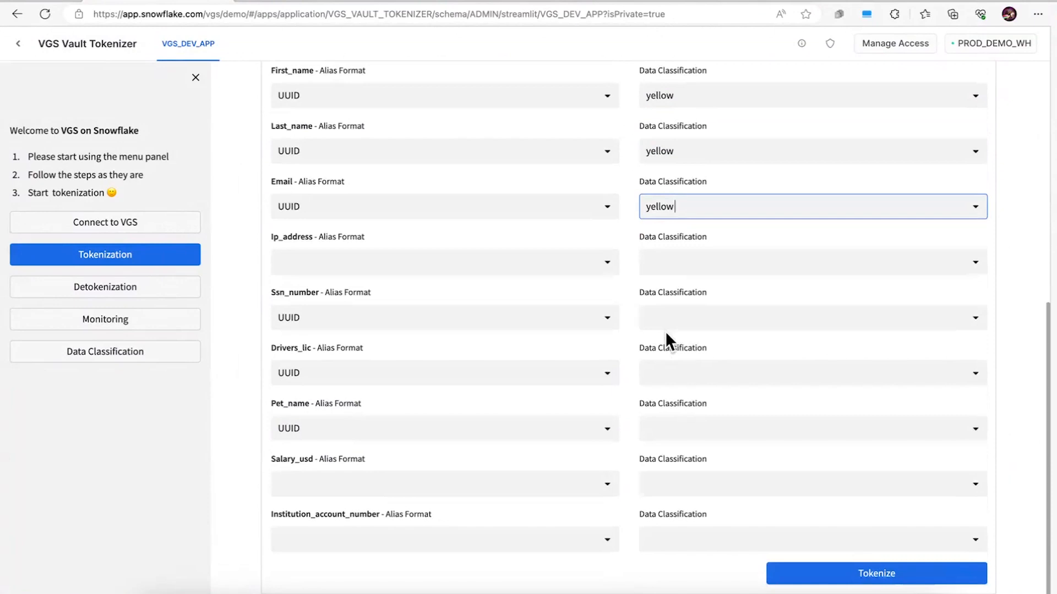
click(685, 314)
click(660, 367)
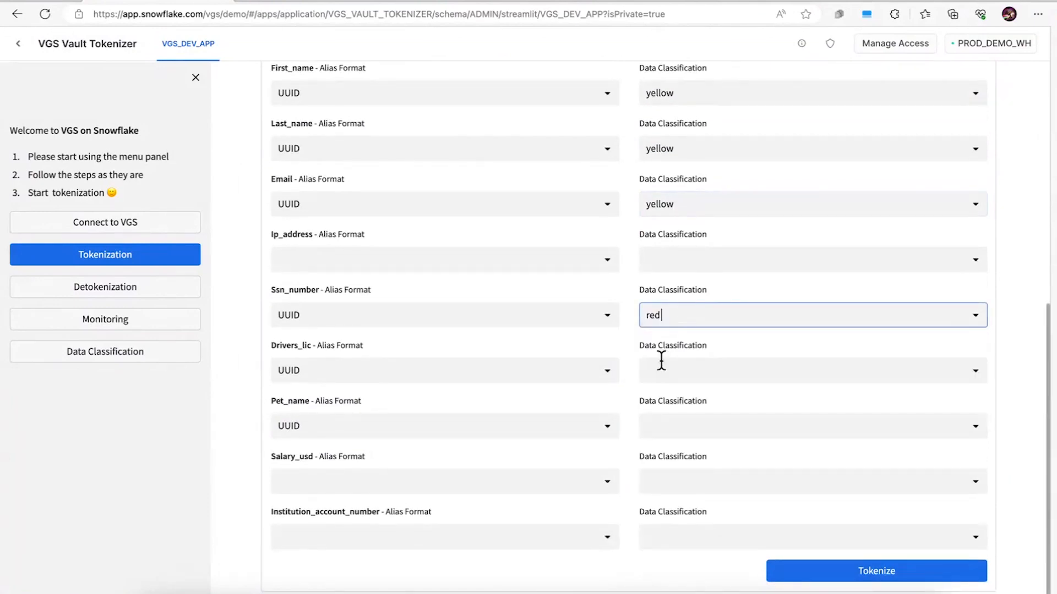
click(664, 370)
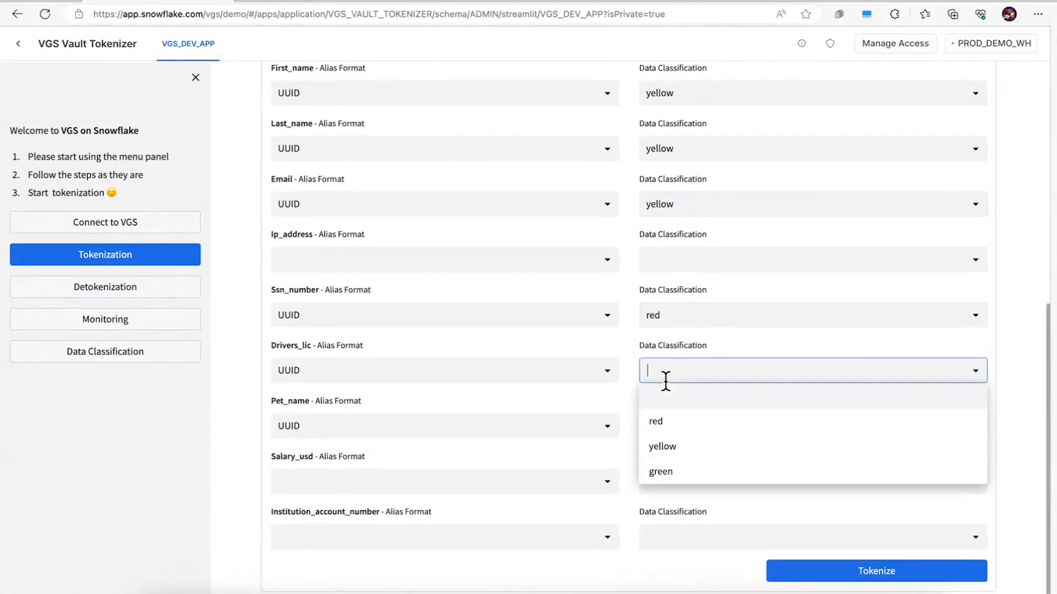
click(670, 425)
click(671, 424)
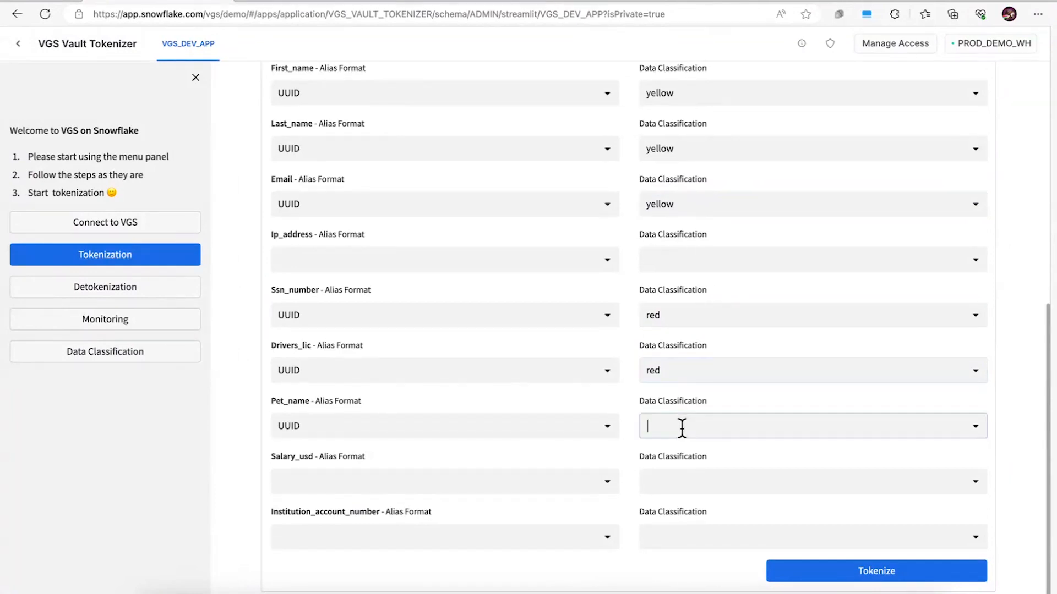
click(666, 528)
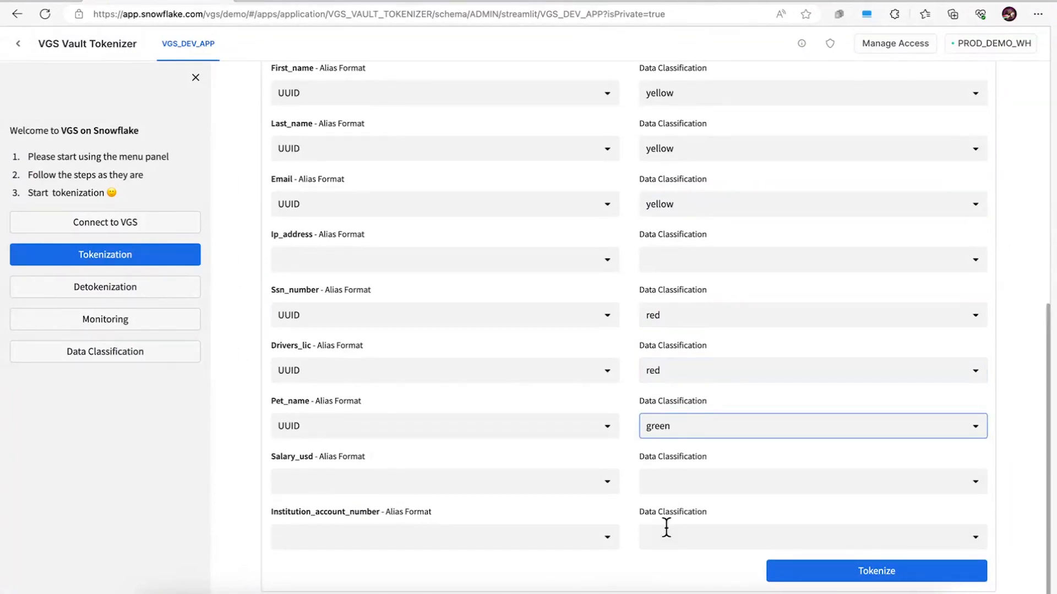
click(872, 575)
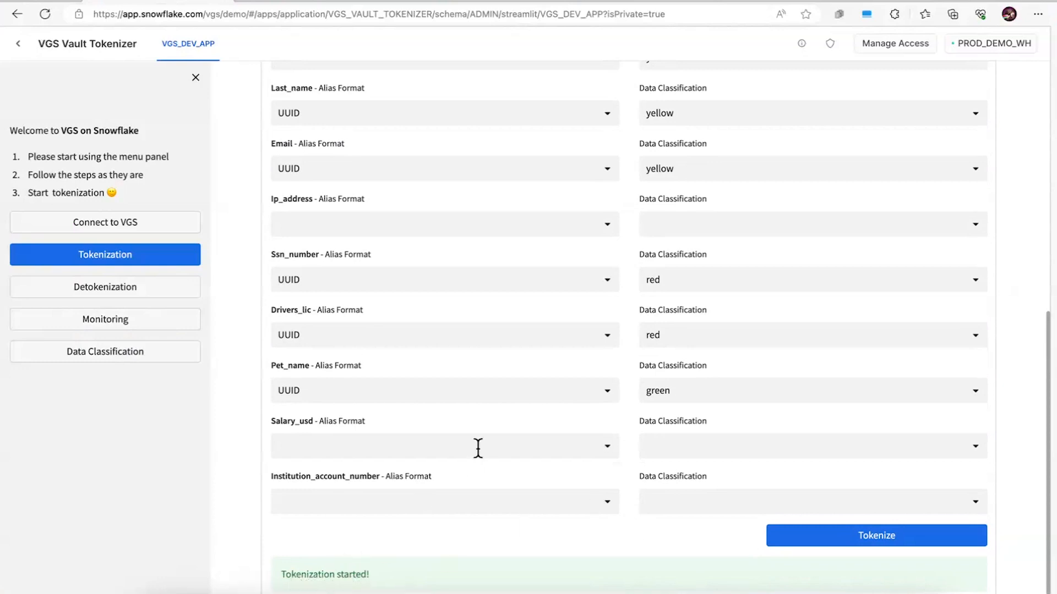
Step: Switch the source table to ACCOUNT_SUMMARY_DATA and set its primary key to INDEX_KEY
scroll(549, 396, up, 7)
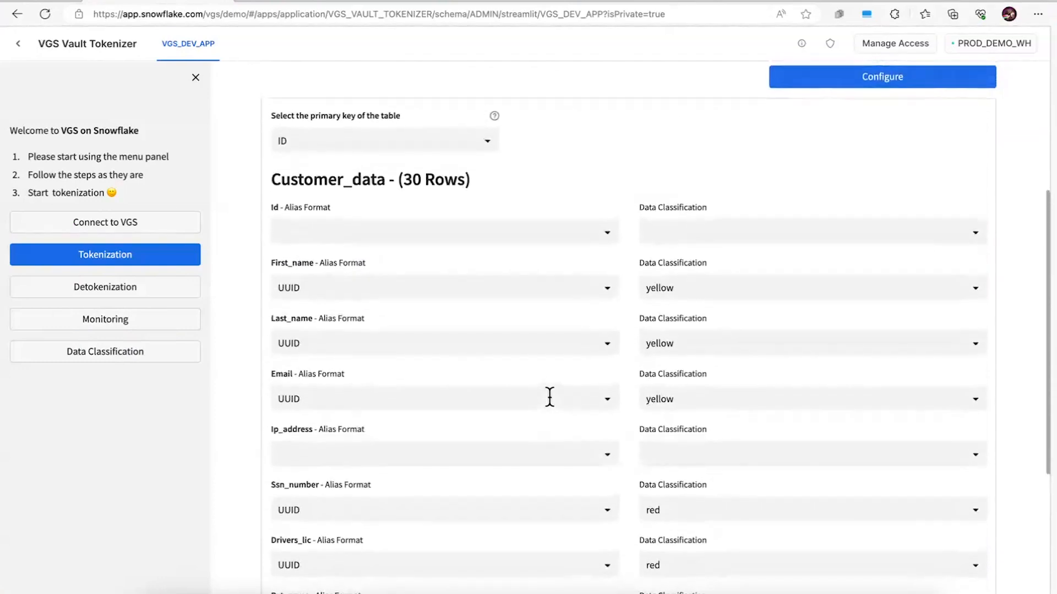
scroll(549, 396, up, 1)
click(882, 255)
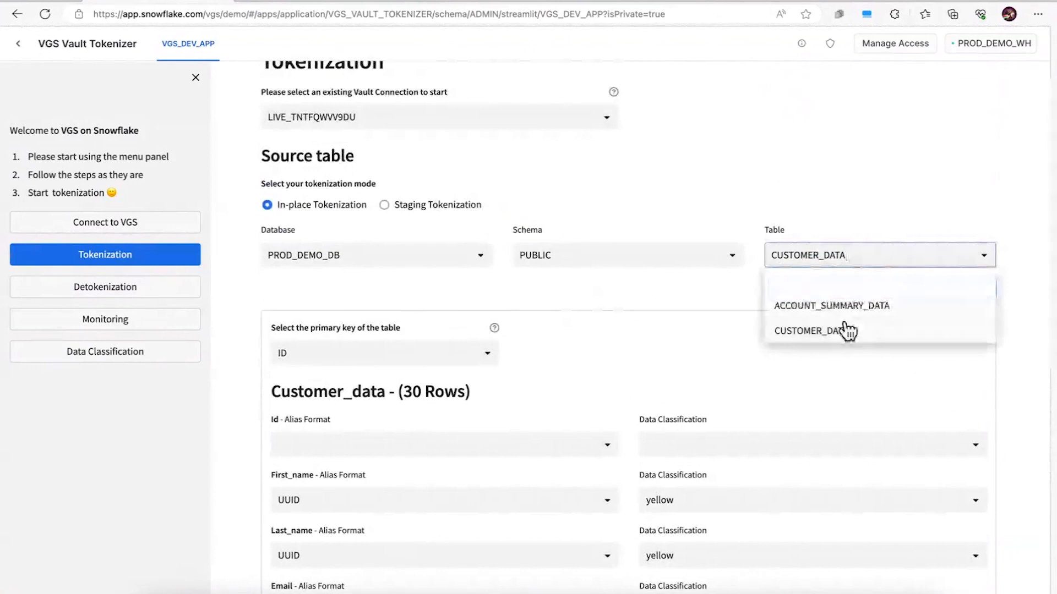
click(858, 306)
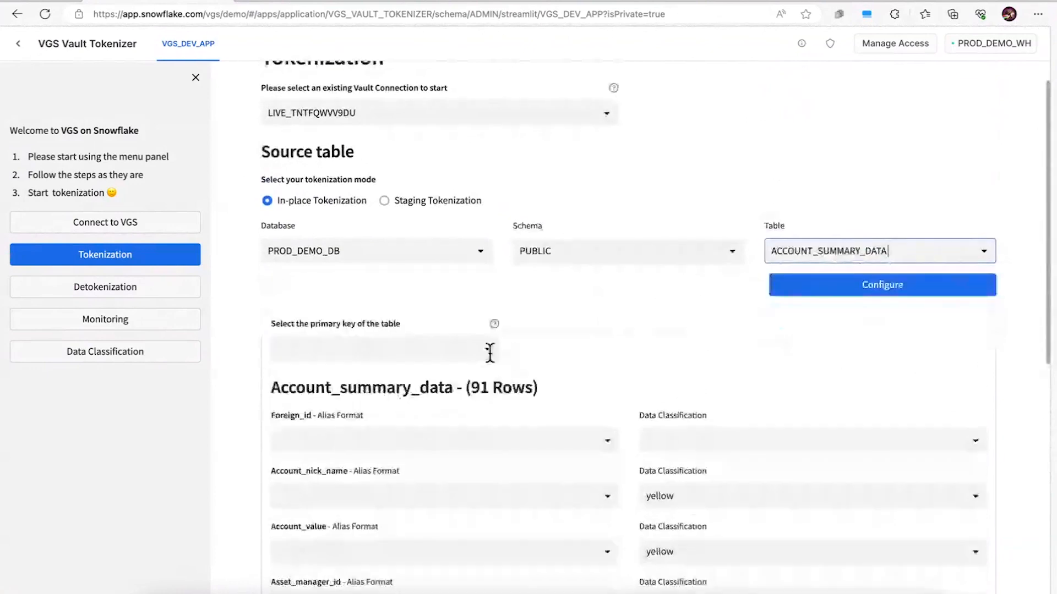
click(489, 351)
click(327, 524)
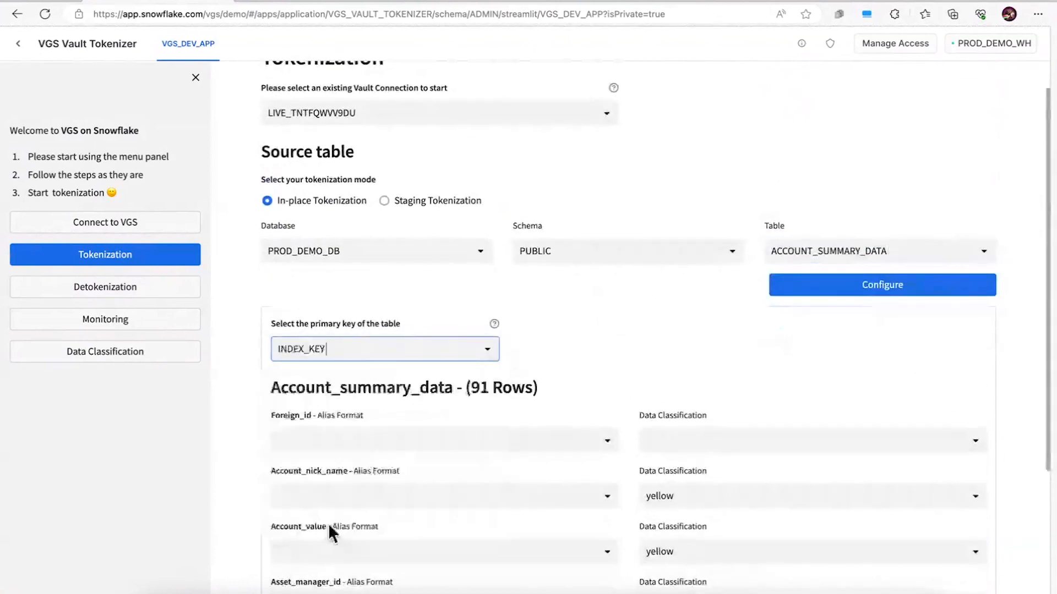
Step: Clear the data classification of the Account_nick_name, Account_value and Asset_manager_id columns
scroll(714, 370, down, 2)
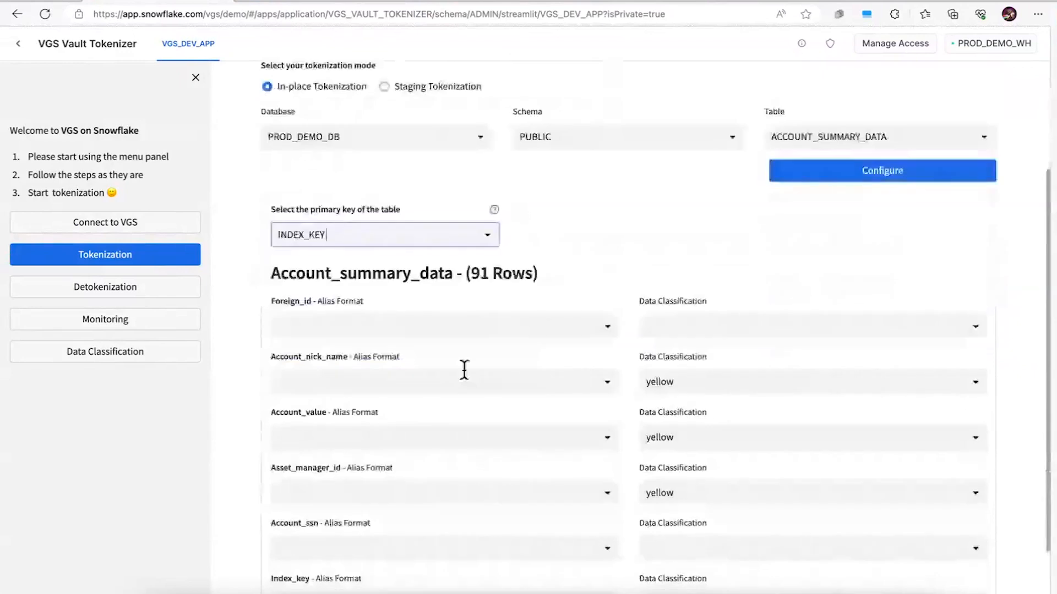
scroll(701, 375, down, 1)
click(701, 318)
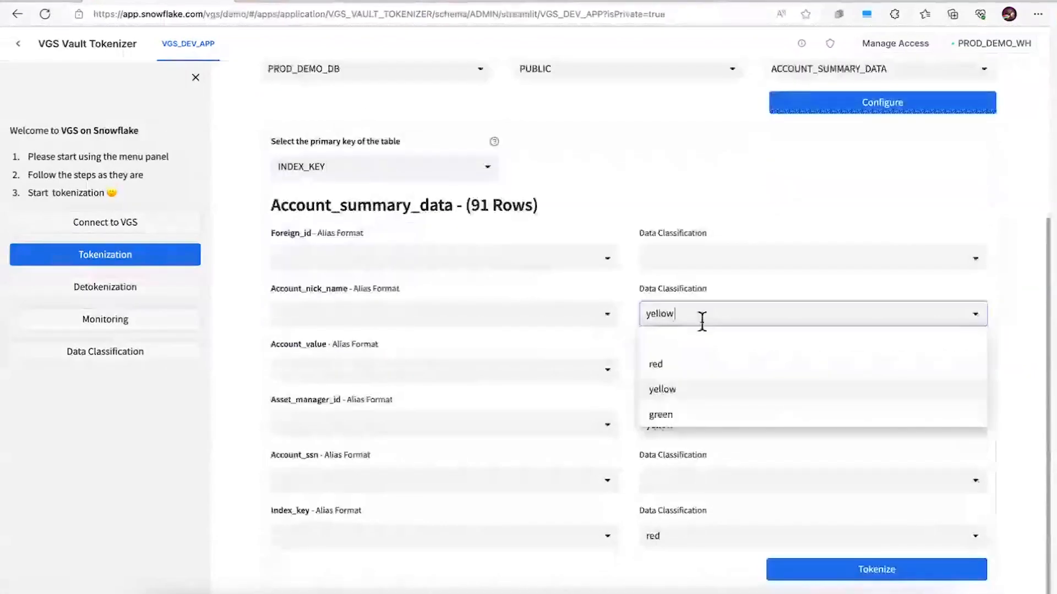
click(672, 374)
click(684, 369)
click(688, 396)
click(684, 425)
click(684, 456)
Step: Set the Account_ssn column to the UUID alias format with the red data classification
click(610, 480)
click(441, 357)
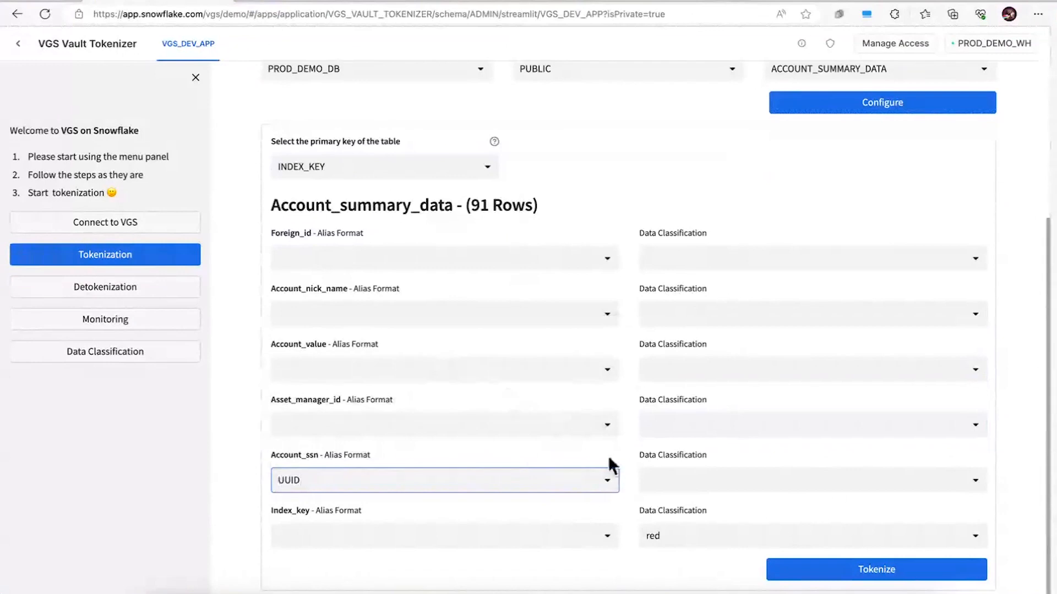
click(684, 481)
click(658, 531)
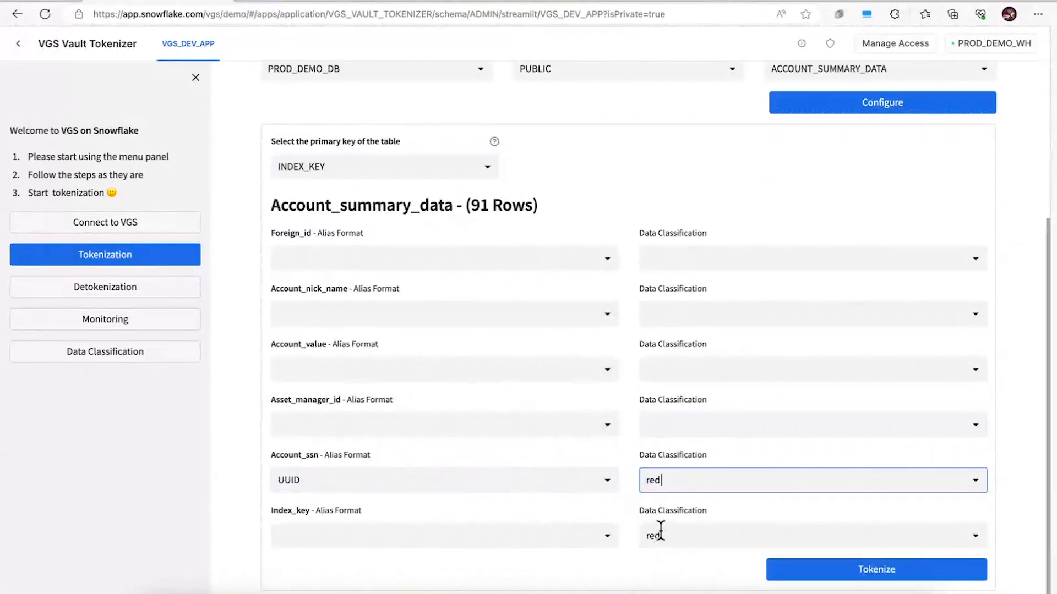
Step: Start tokenizing ACCOUNT_SUMMARY_DATA and open the monitoring page
click(850, 571)
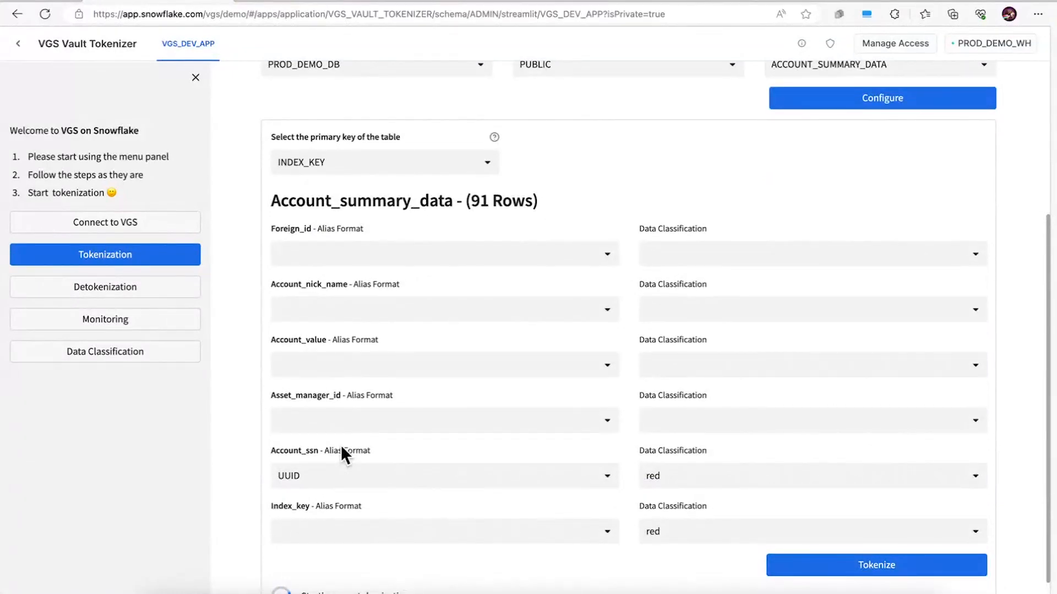
scroll(342, 445, down, 1)
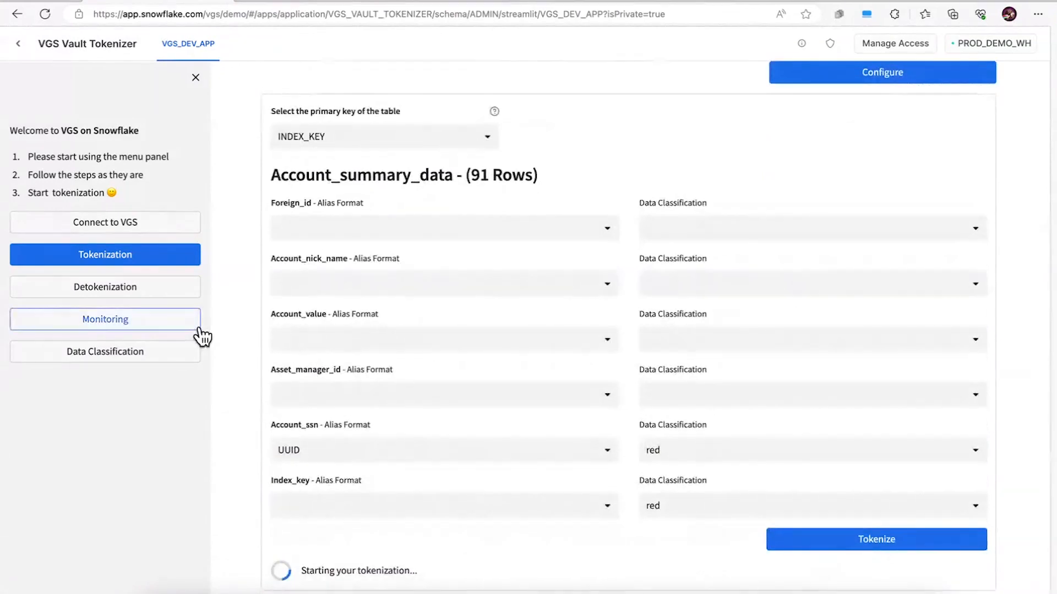
click(124, 325)
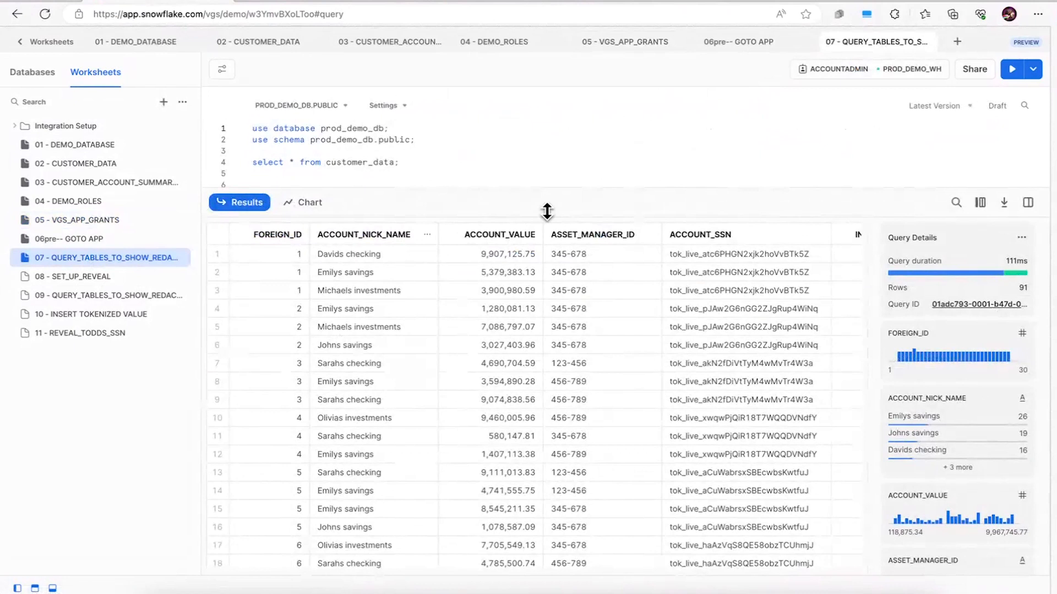
Step: Open the 02 - CUSTOMER_DATA worksheet and enlarge its results area to view the original untokenized rows
click(103, 165)
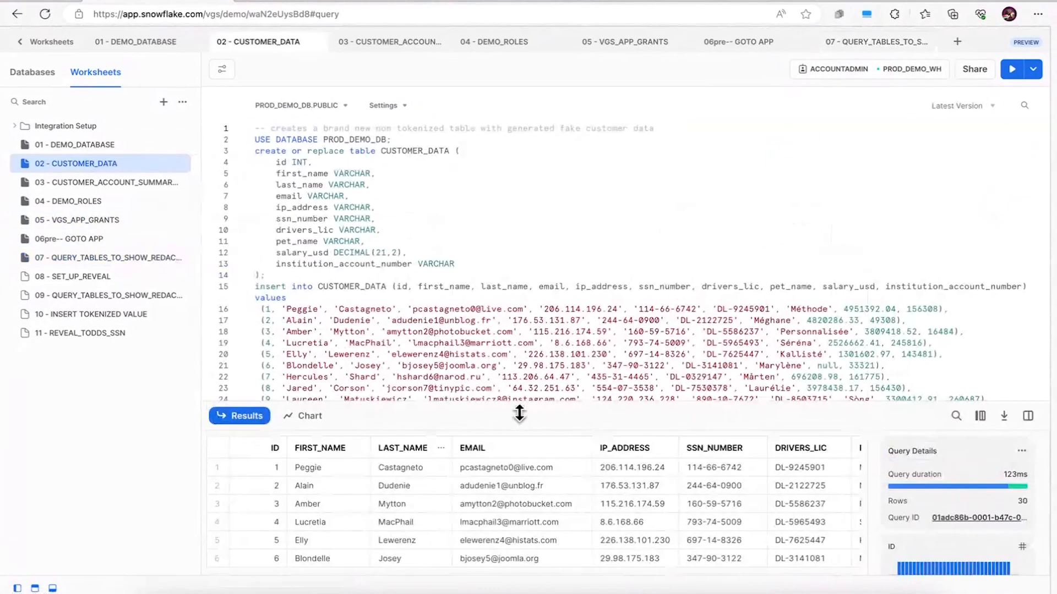
drag(548, 407, 597, 147)
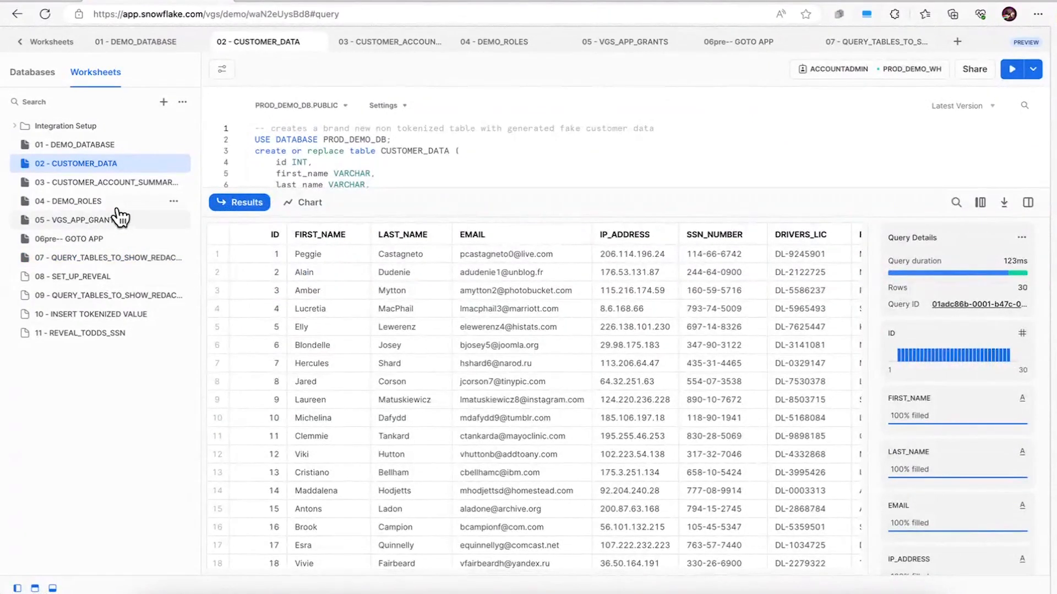
Step: Run the customer_data select query in the worksheet numbered 07 and examine the tokenized columns across the results
click(111, 259)
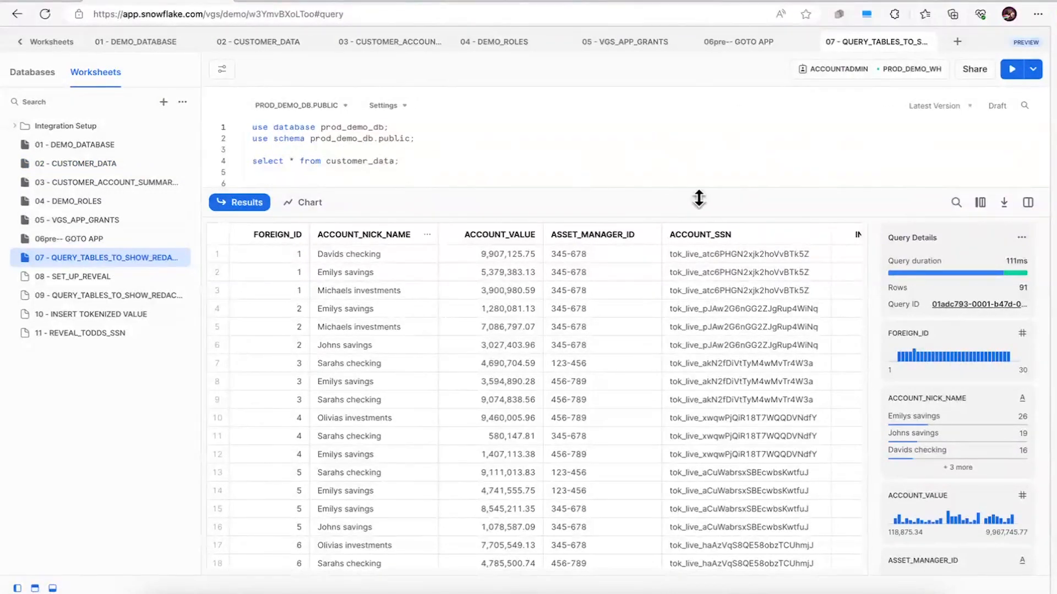
click(1011, 69)
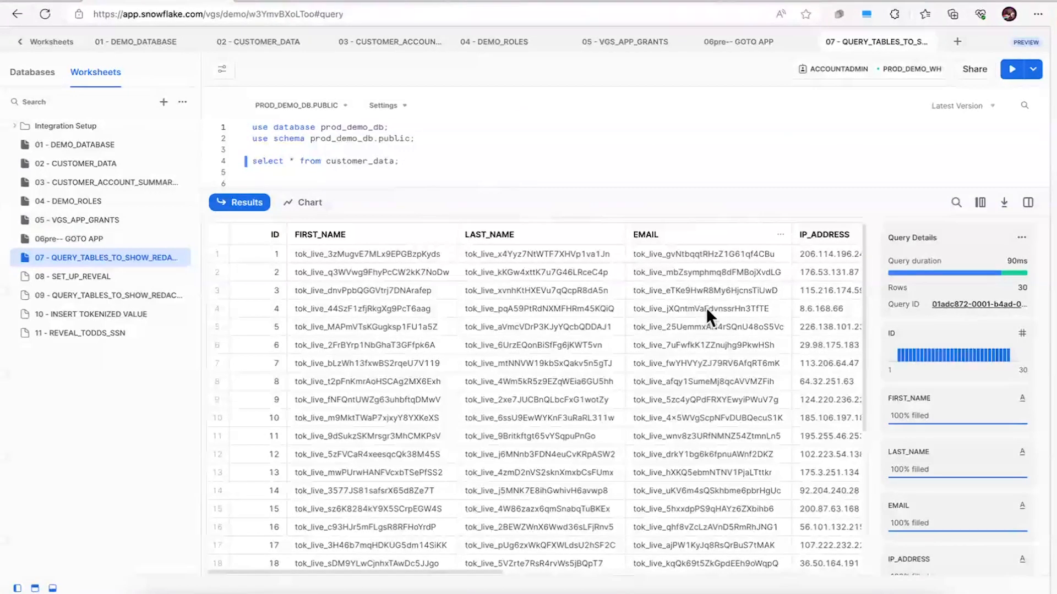
scroll(709, 308, right, 5)
scroll(708, 308, right, 3)
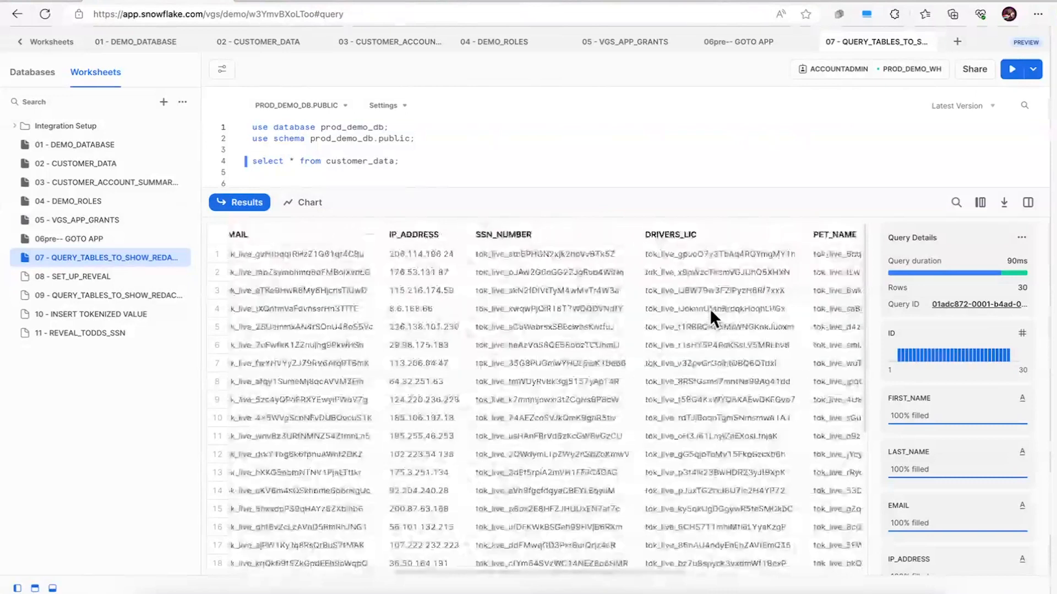
Step: Run all the masking policy and column tag statements in the 08 - SET_UP_REVEAL worksheet
scroll(709, 308, right, 2)
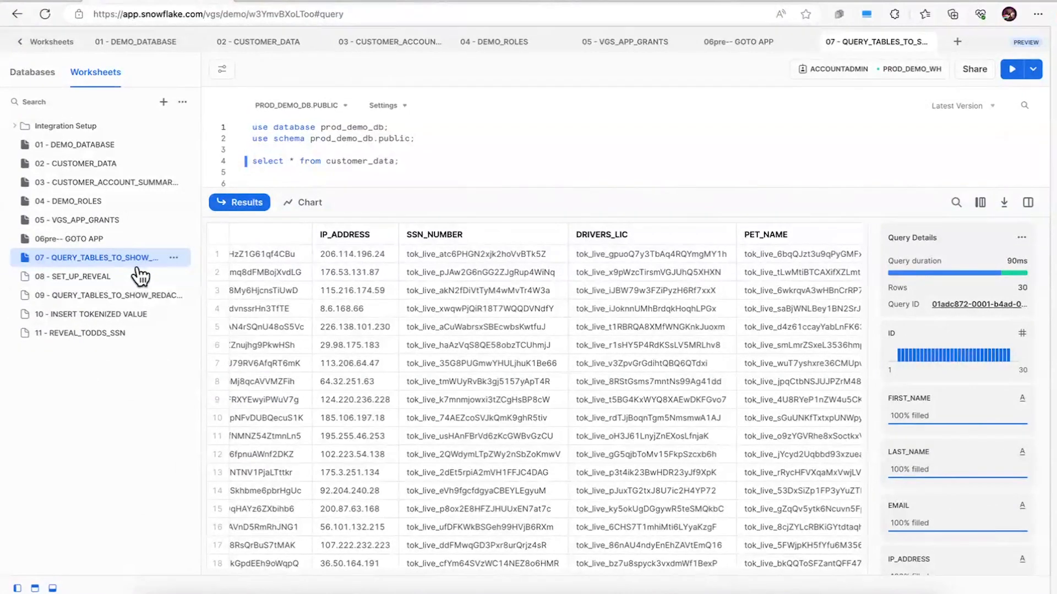
click(108, 277)
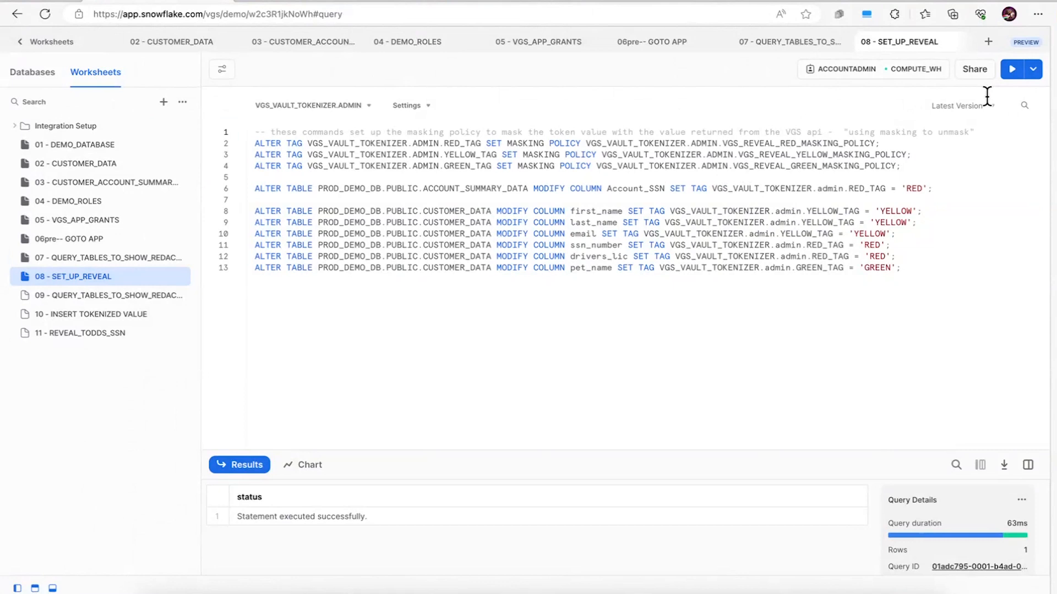
key(ctrl+shift+Return)
Step: Run the customer_data query in the worksheet numbered 09 with the ANALYST role, using an enlarged results area, and examine the returned columns
click(109, 298)
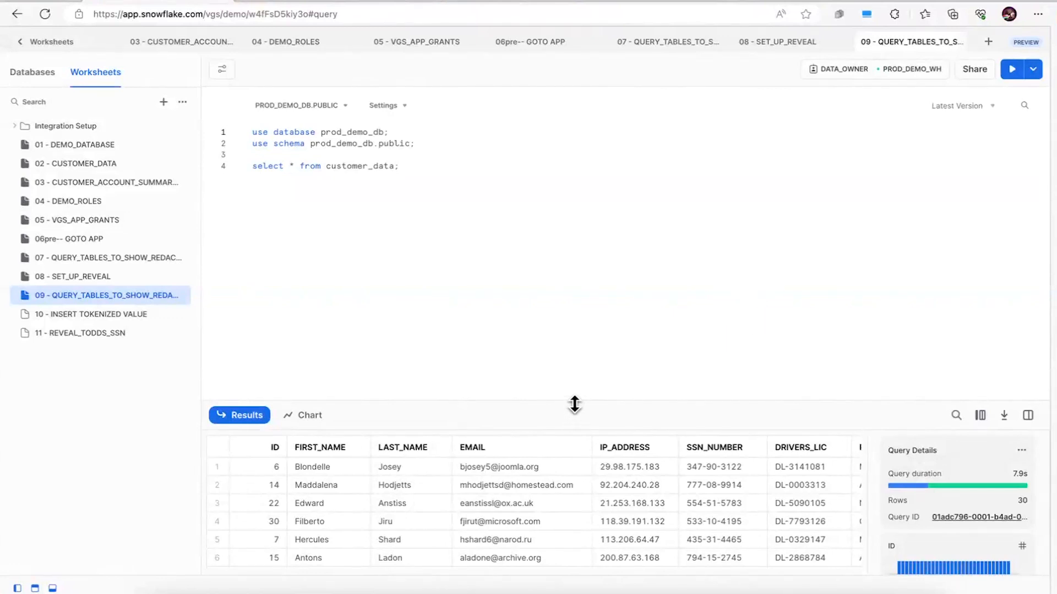
drag(573, 391, 576, 279)
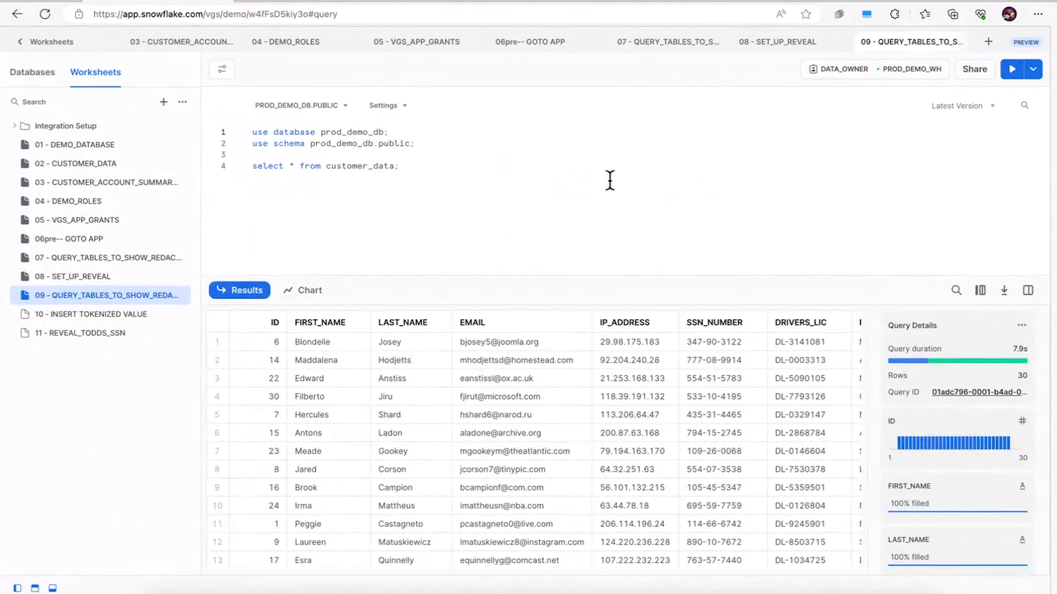
click(860, 77)
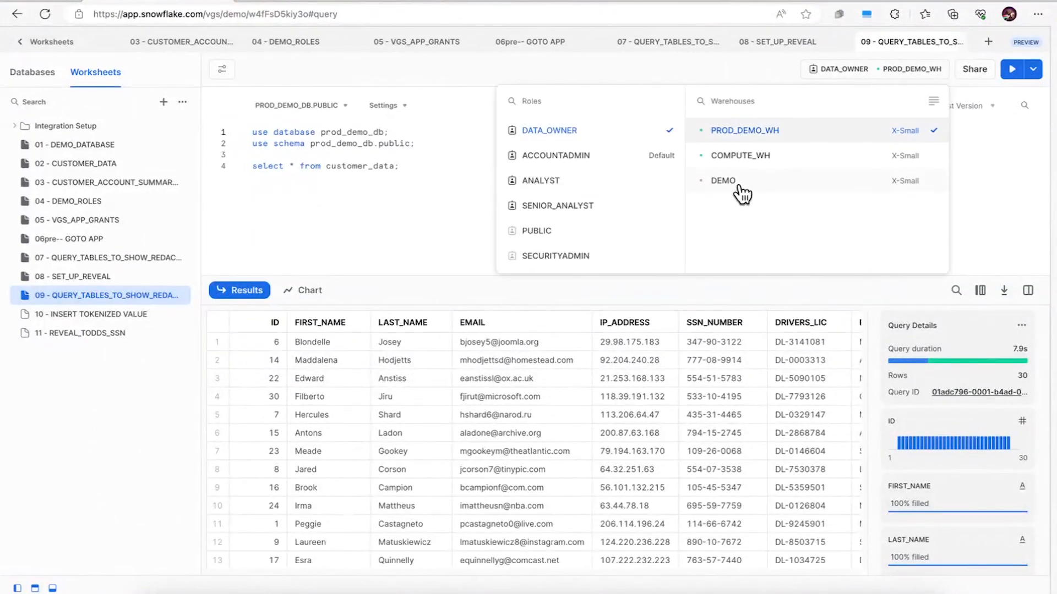
click(606, 181)
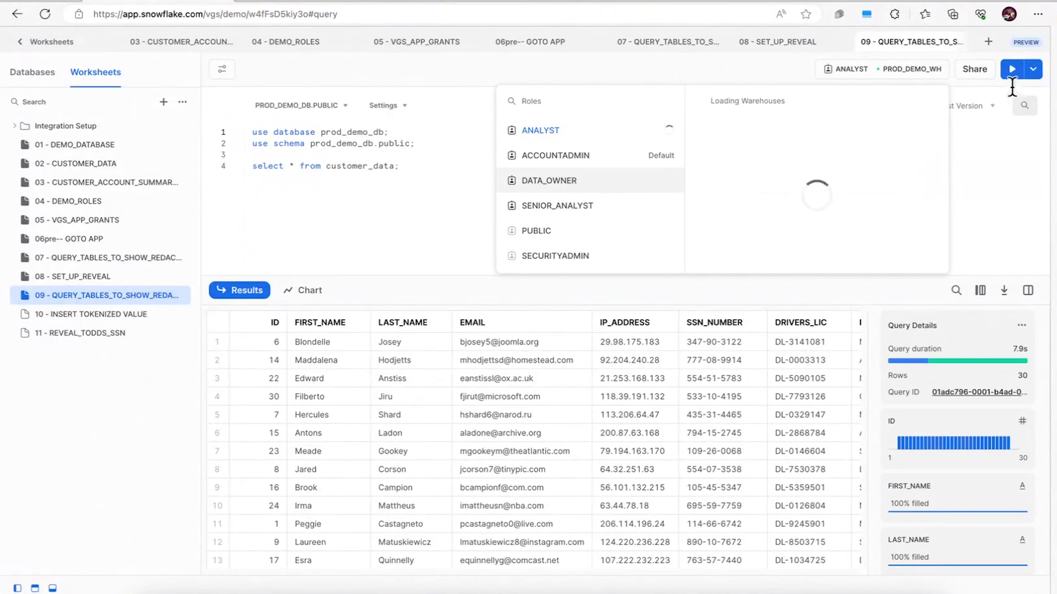
click(1019, 131)
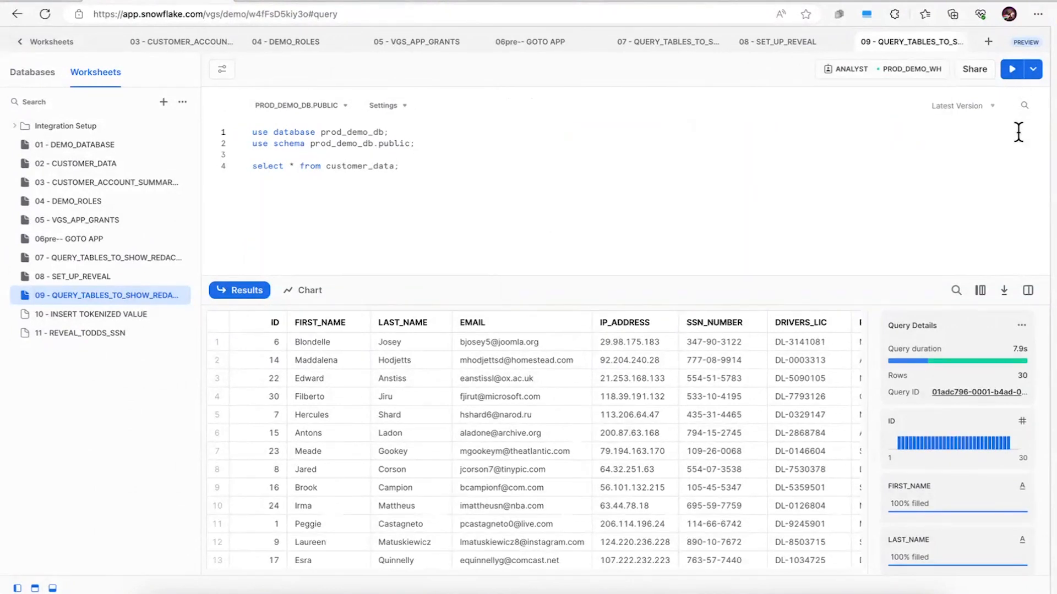
key(ctrl+Return)
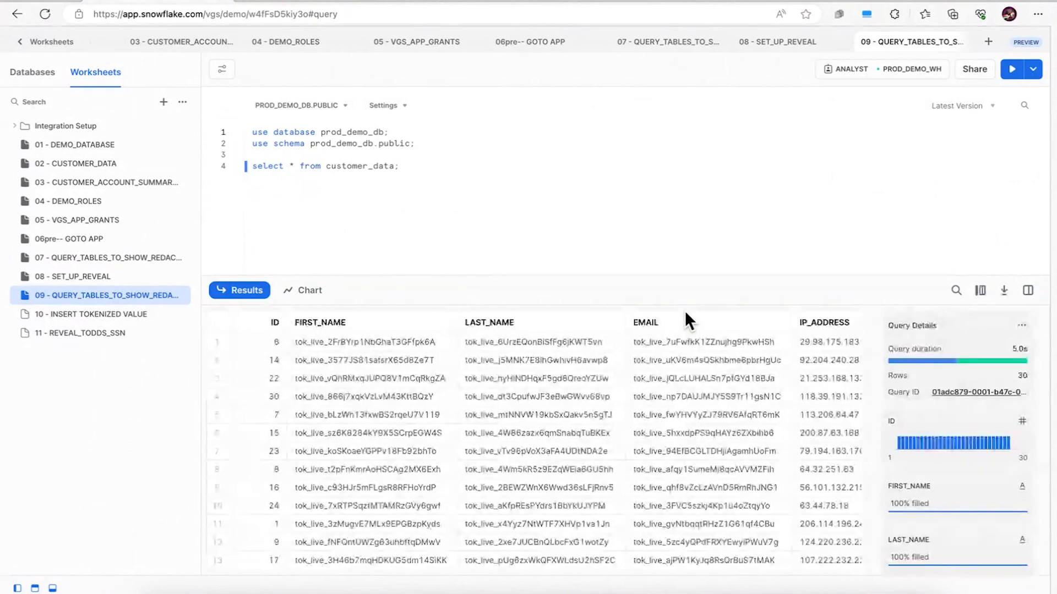
scroll(664, 391, right, 2)
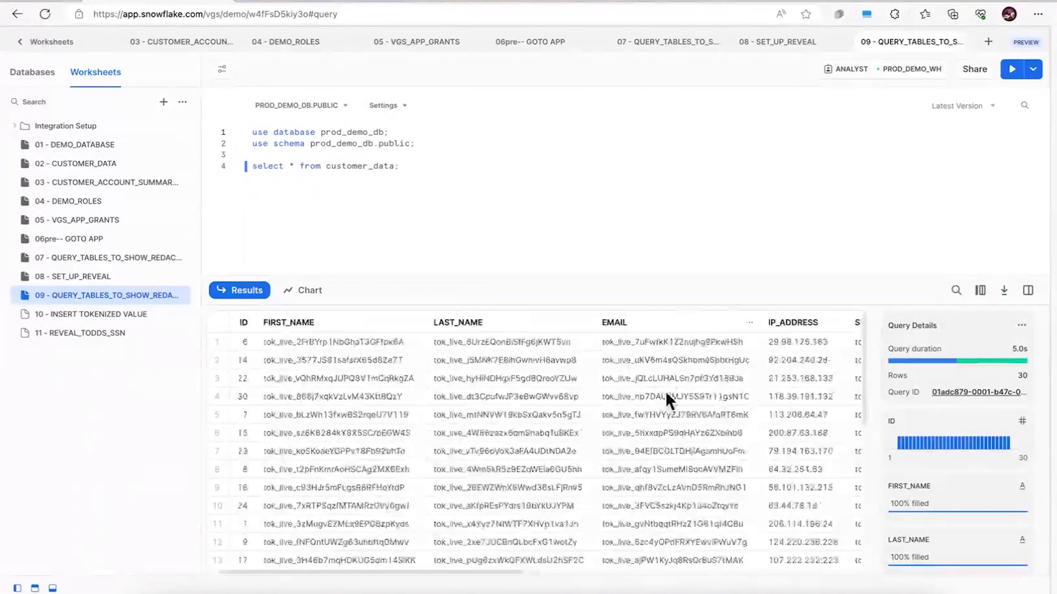
scroll(664, 391, right, 10)
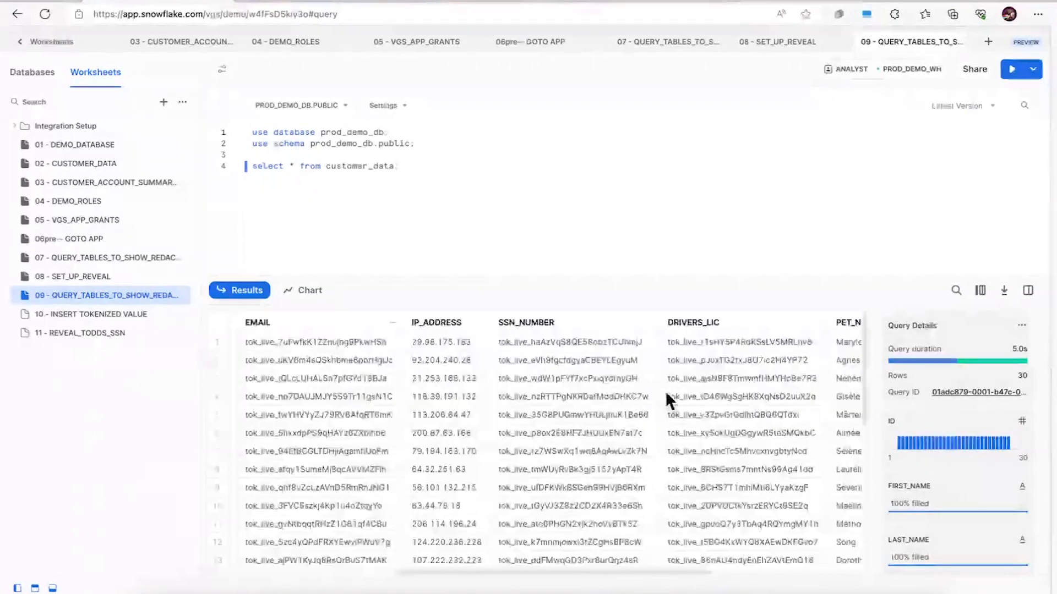
scroll(666, 391, right, 4)
Step: Switch the worksheet role to DATA_OWNER, rerun the customer_data query, and review the sensitive columns in the results
click(910, 70)
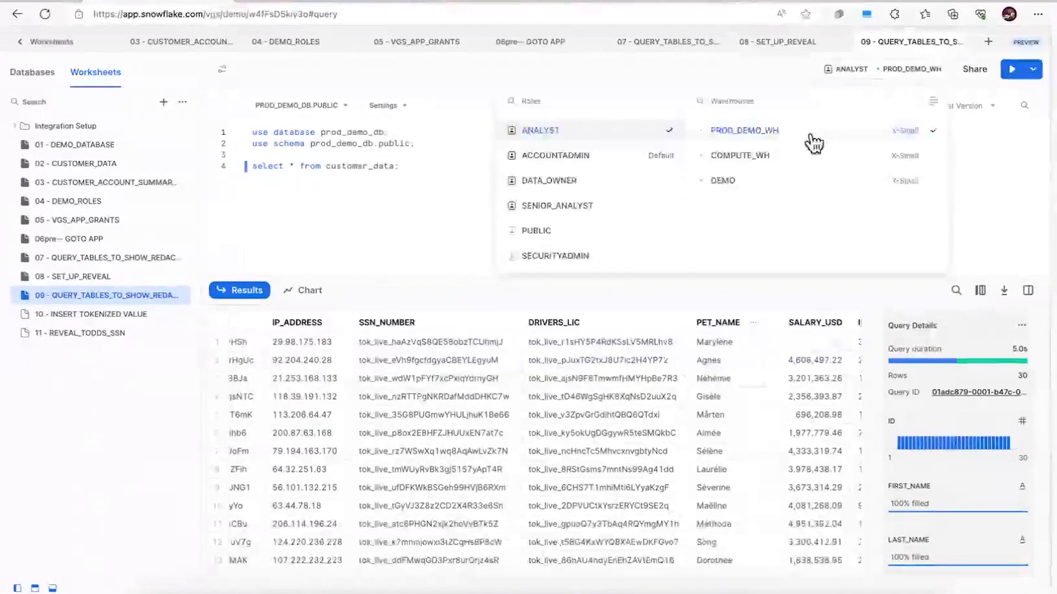
click(618, 180)
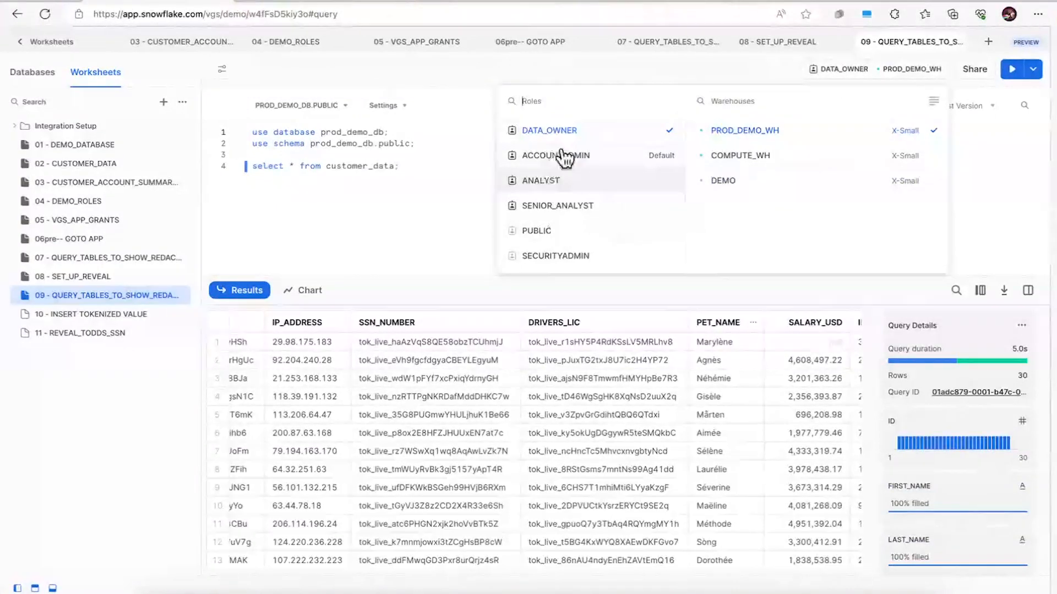
click(999, 147)
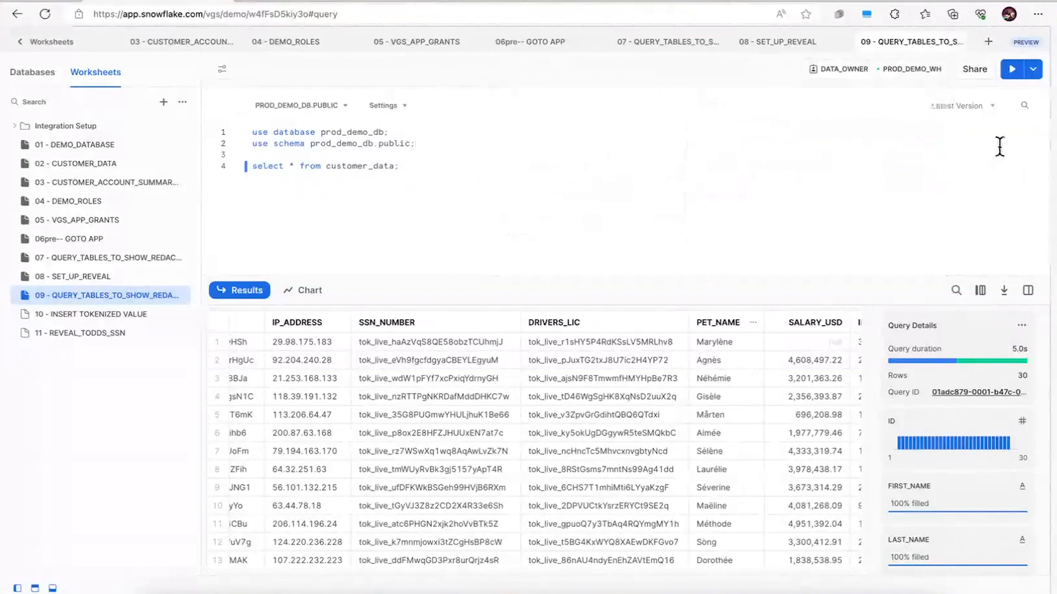
key(ctrl+shift+Return)
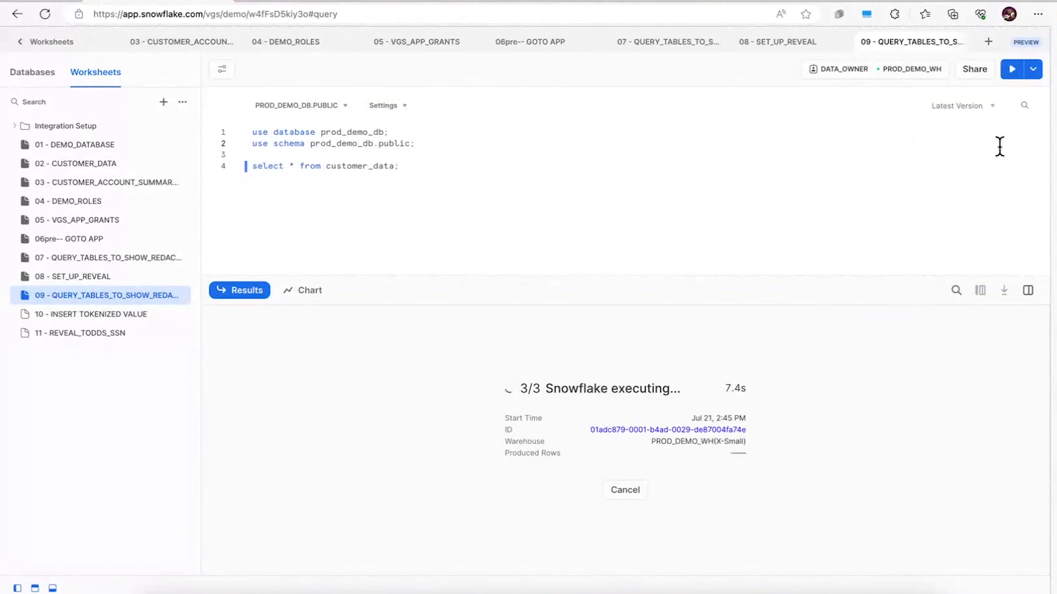
scroll(586, 437, left, 5)
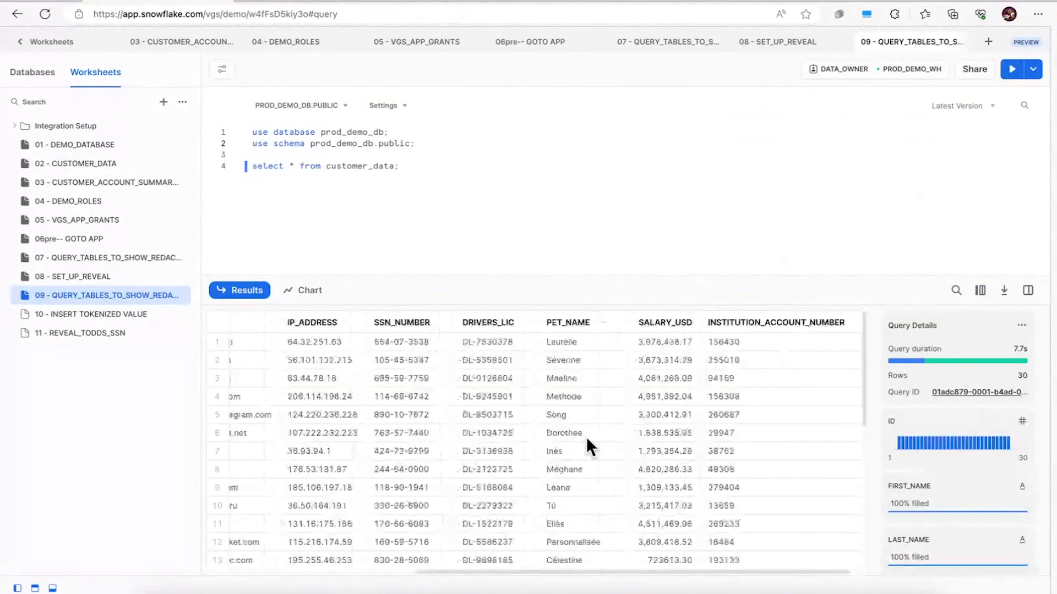
scroll(586, 437, left, 2)
scroll(586, 437, right, 6)
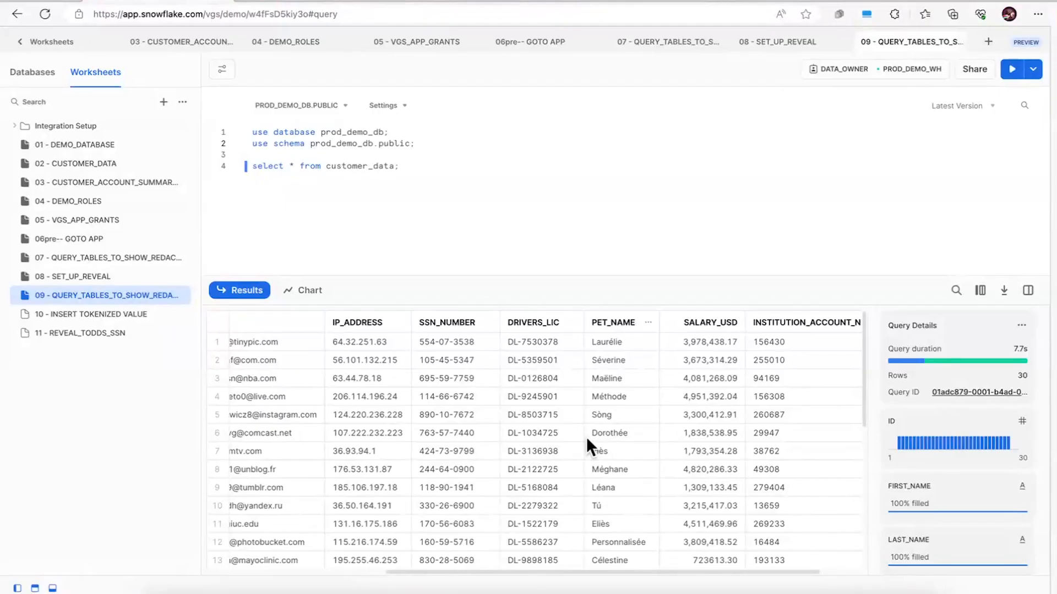
Step: Open the 10 - INSERT TOKENIZED VALUE worksheet and switch to Postman to tokenize its social security number with the Create aliases request
click(135, 315)
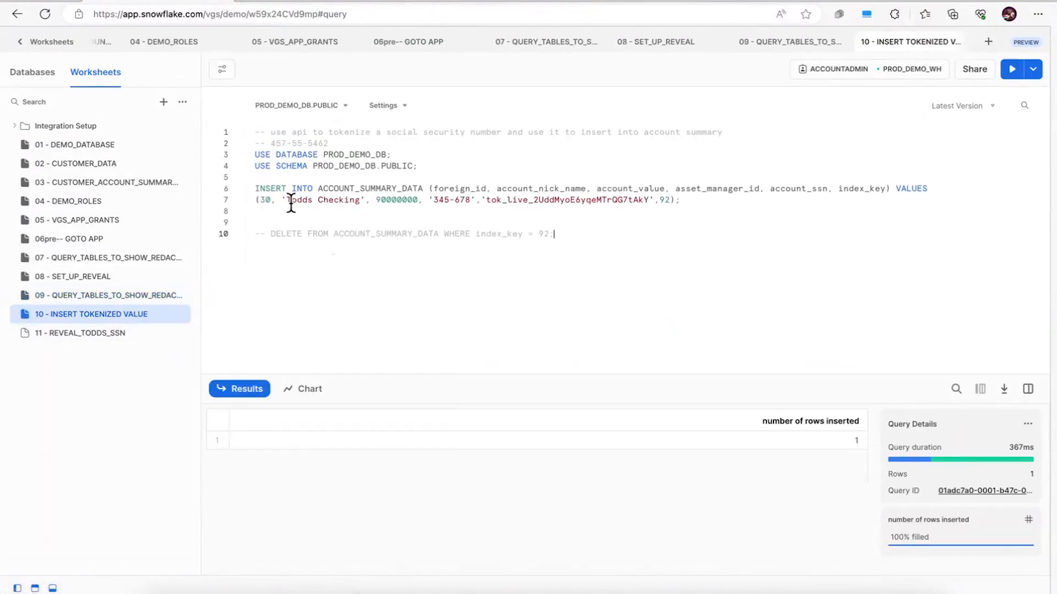
drag(270, 144, 329, 146)
key(super+Tab)
drag(352, 188, 402, 189)
click(402, 188)
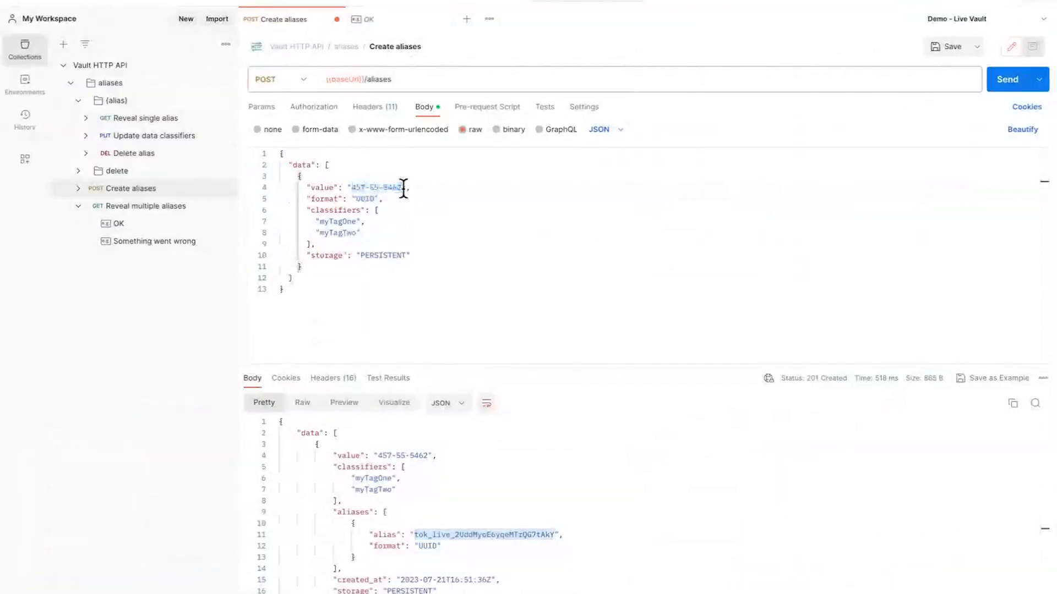
click(1012, 81)
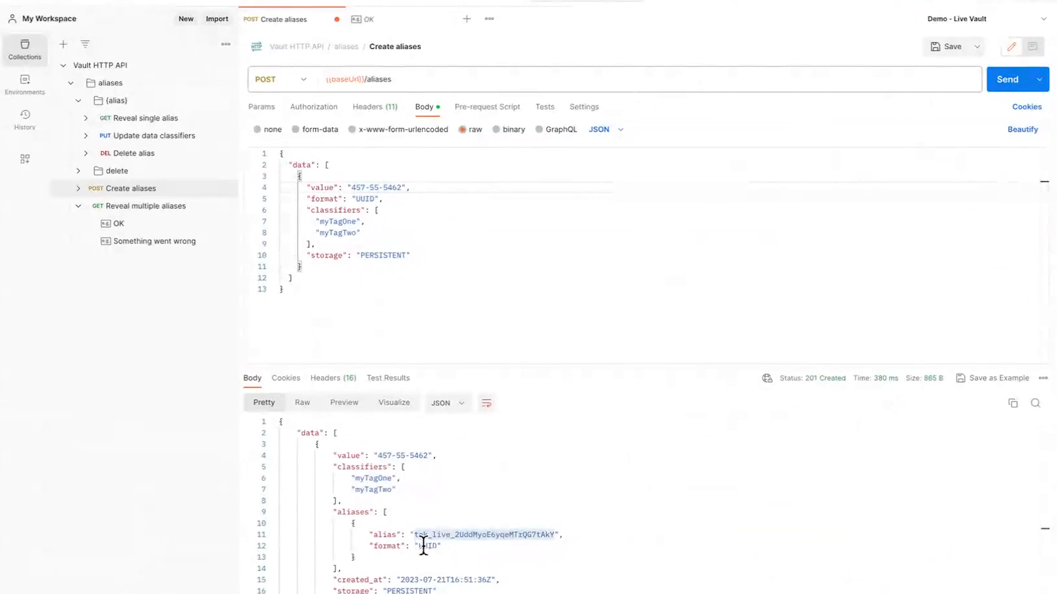
double_click(487, 534)
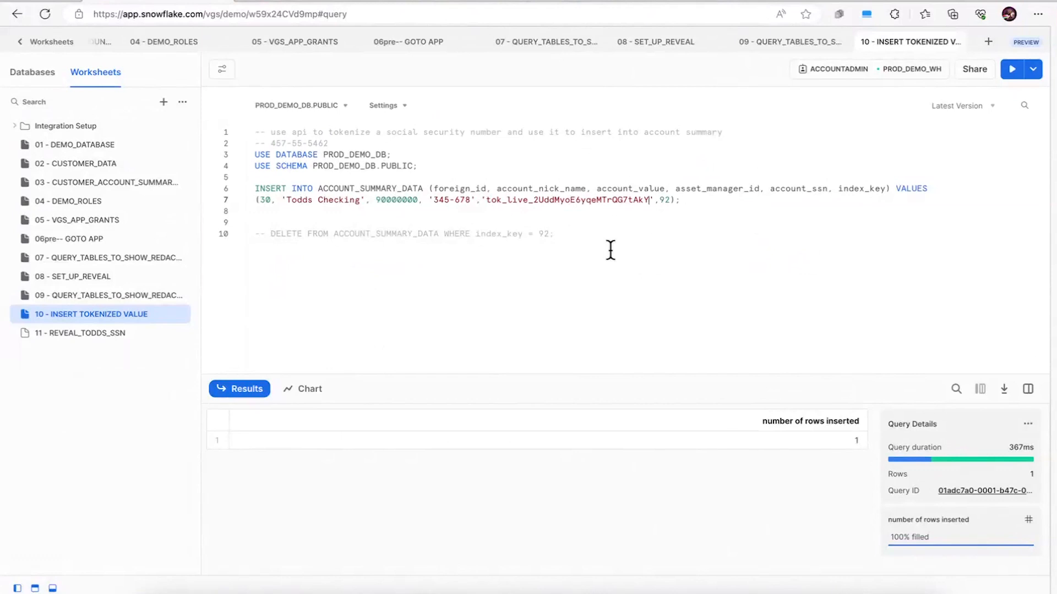
Step: Back in Snowflake, insert the account row with the tokenized SSN into ACCOUNT_SUMMARY_DATA and open the 11 - REVEAL_TODDS_SSN worksheet
key(ctrl+Return)
click(92, 334)
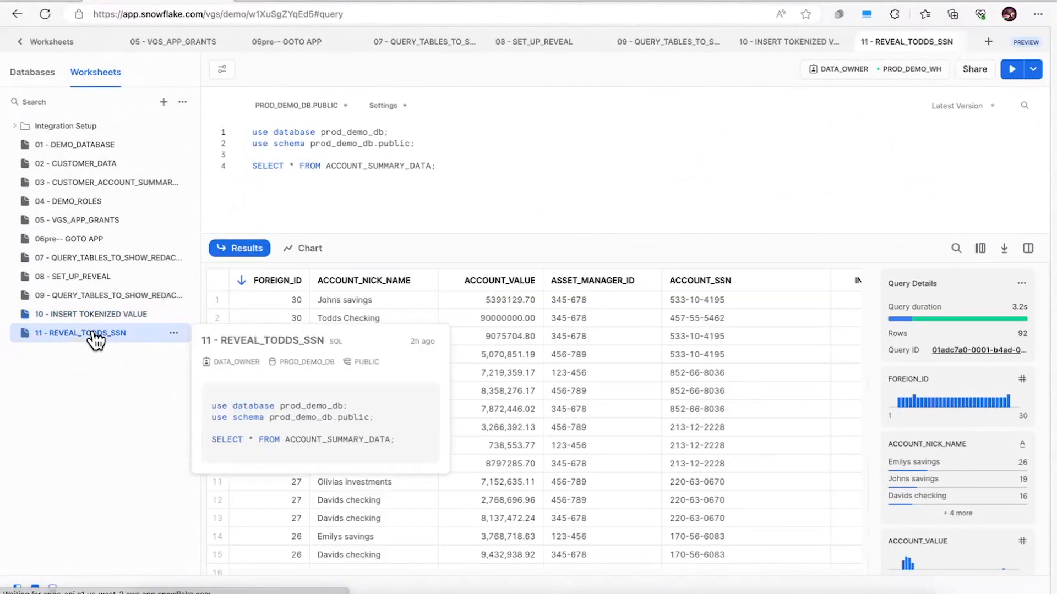
Step: Run the ACCOUNT_SUMMARY_DATA query with the ANALYST role and view ACCOUNT_SSN in the last rows of the results
click(843, 74)
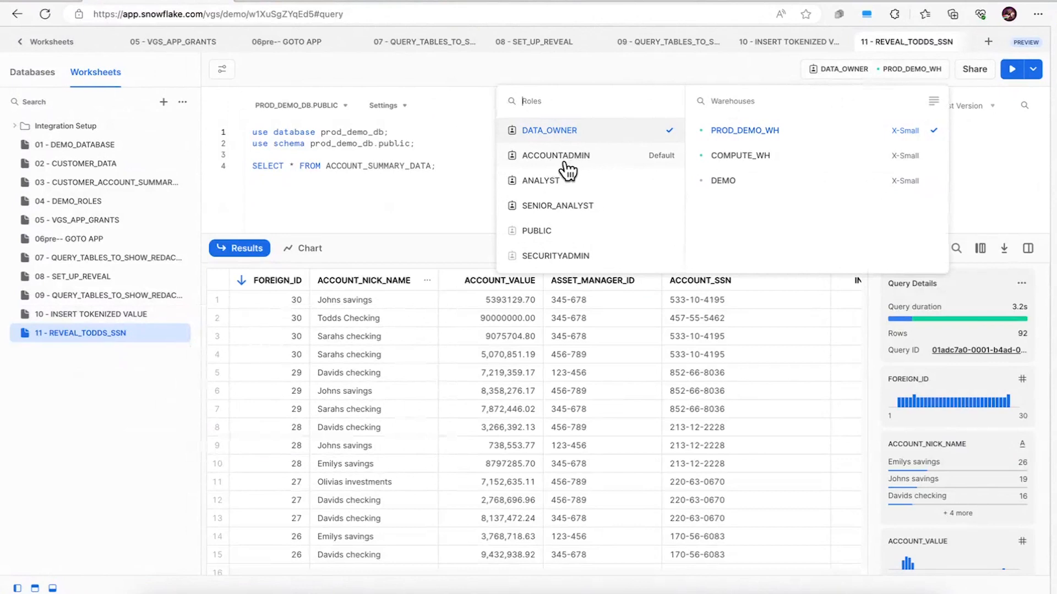
click(557, 182)
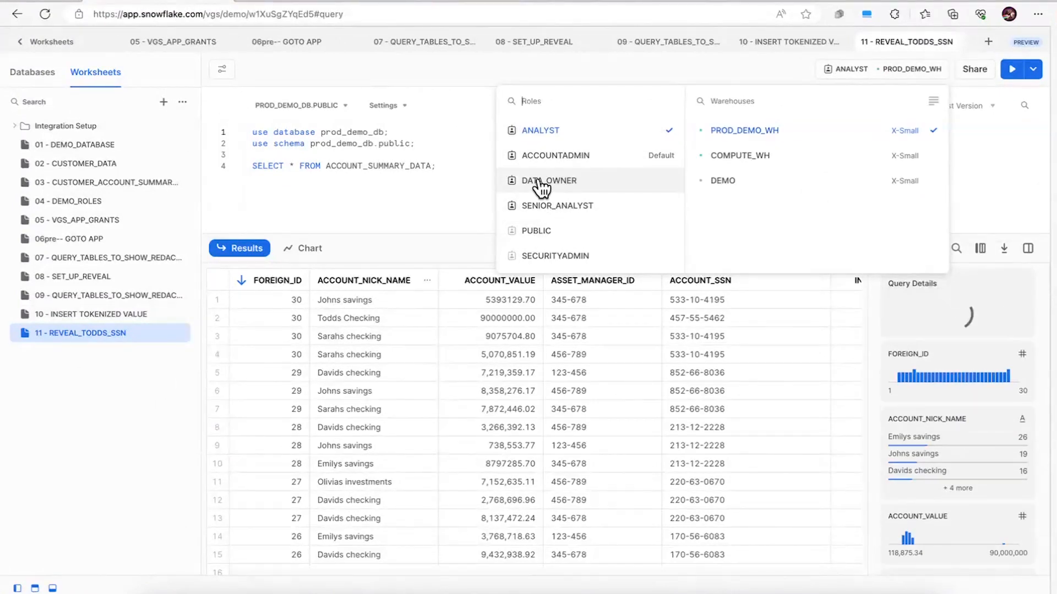
click(448, 196)
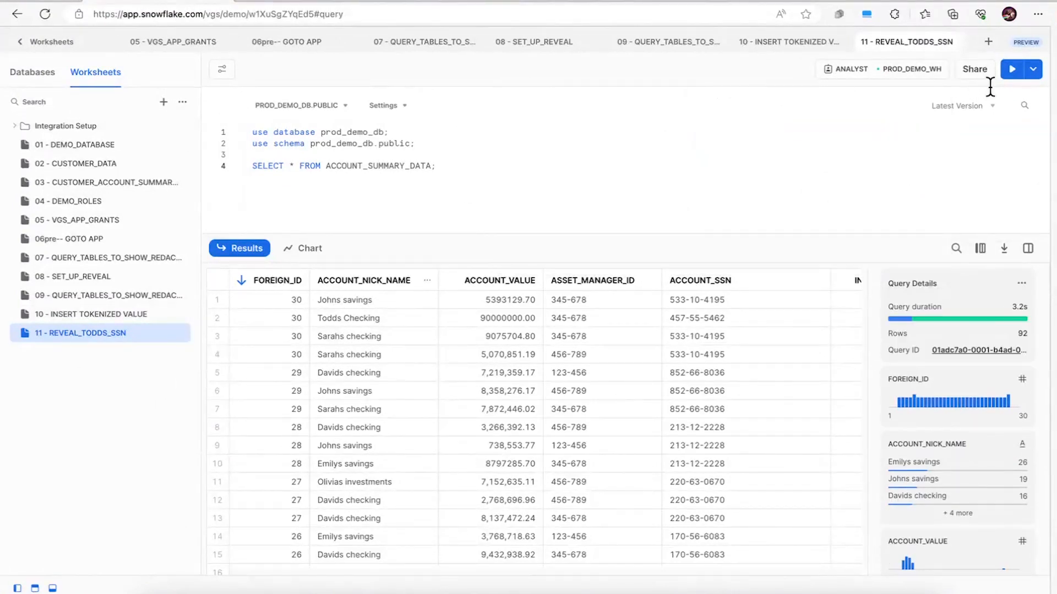
key(ctrl+Return)
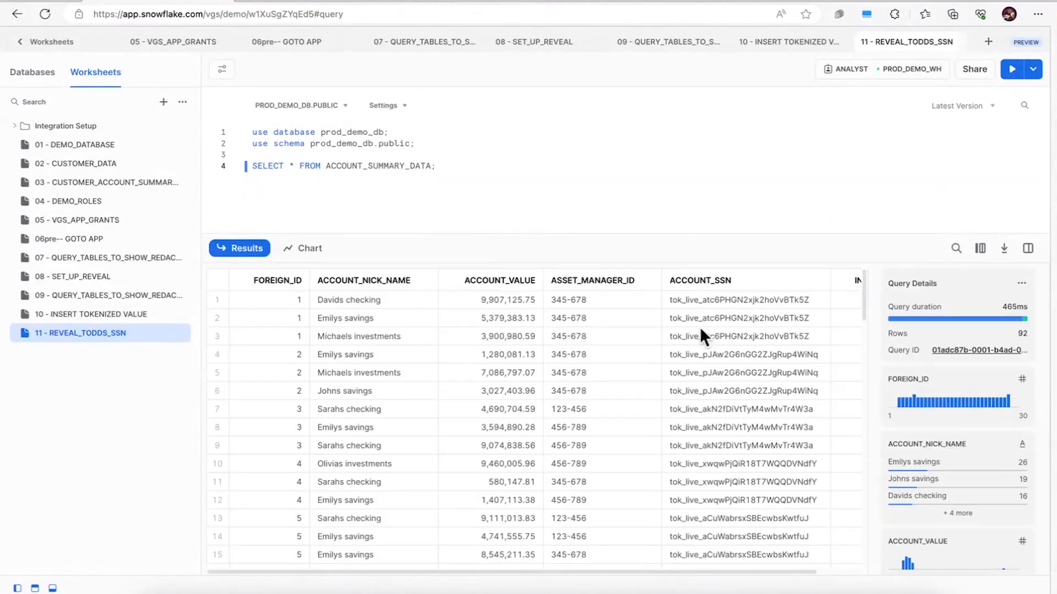
scroll(330, 358, down, 20)
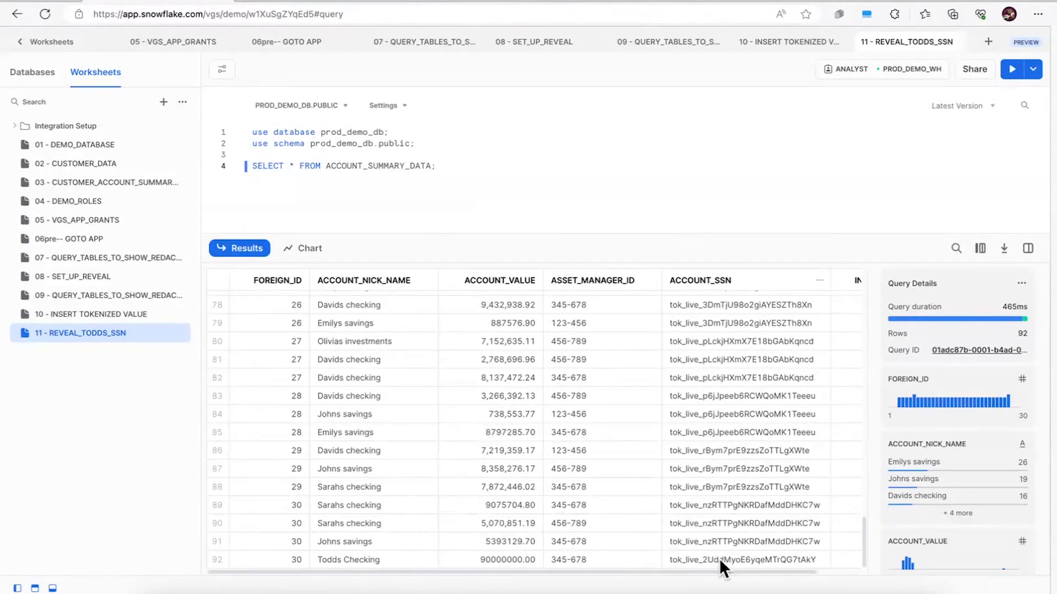
Step: Switch the worksheet role to DATA_OWNER and rerun the ACCOUNT_SUMMARY_DATA query
click(850, 75)
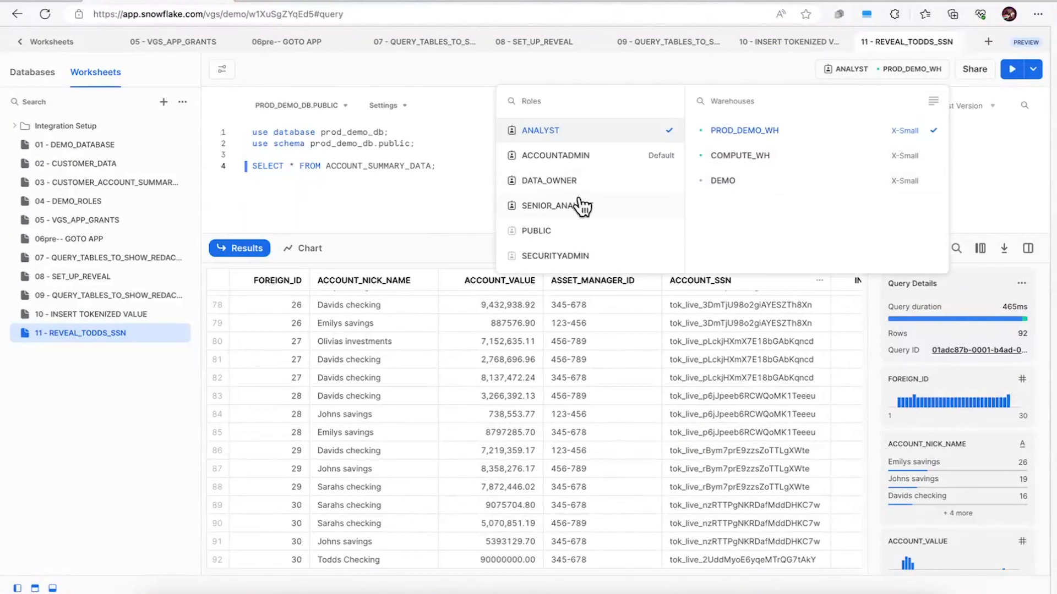
click(573, 180)
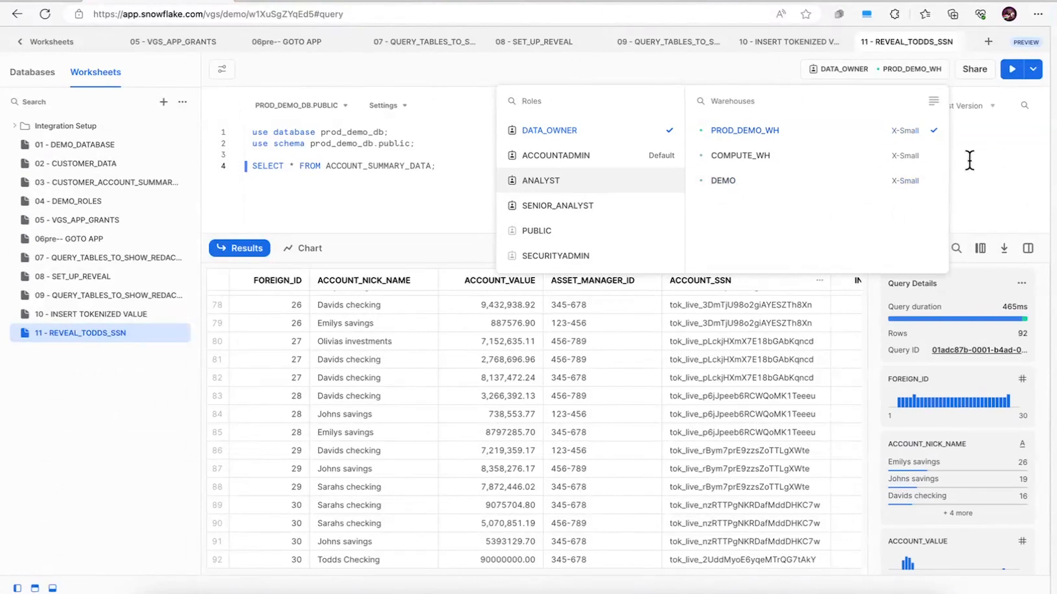
click(968, 161)
key(ctrl+shift+Return)
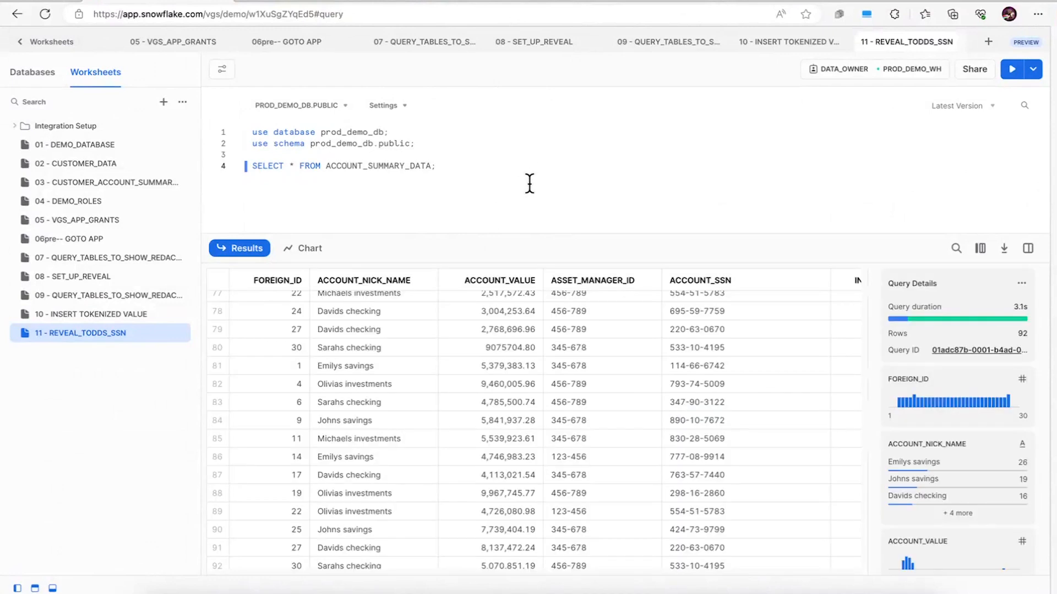
Step: Sort the query results by FOREIGN_ID in descending order and view the first rows
click(289, 280)
click(240, 281)
click(263, 262)
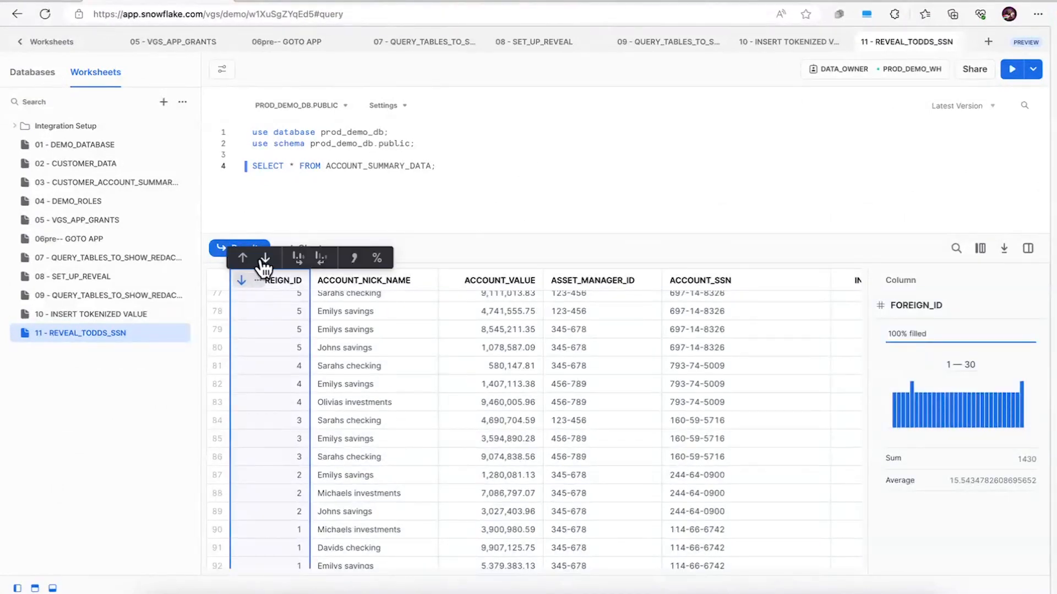
scroll(295, 462, down, 5)
scroll(296, 461, right, 1)
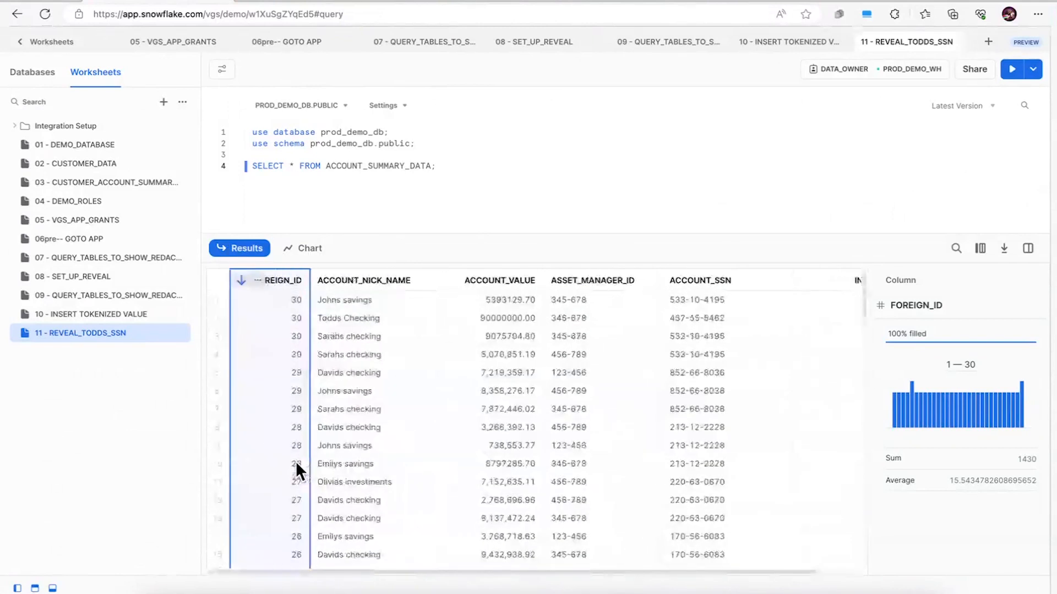